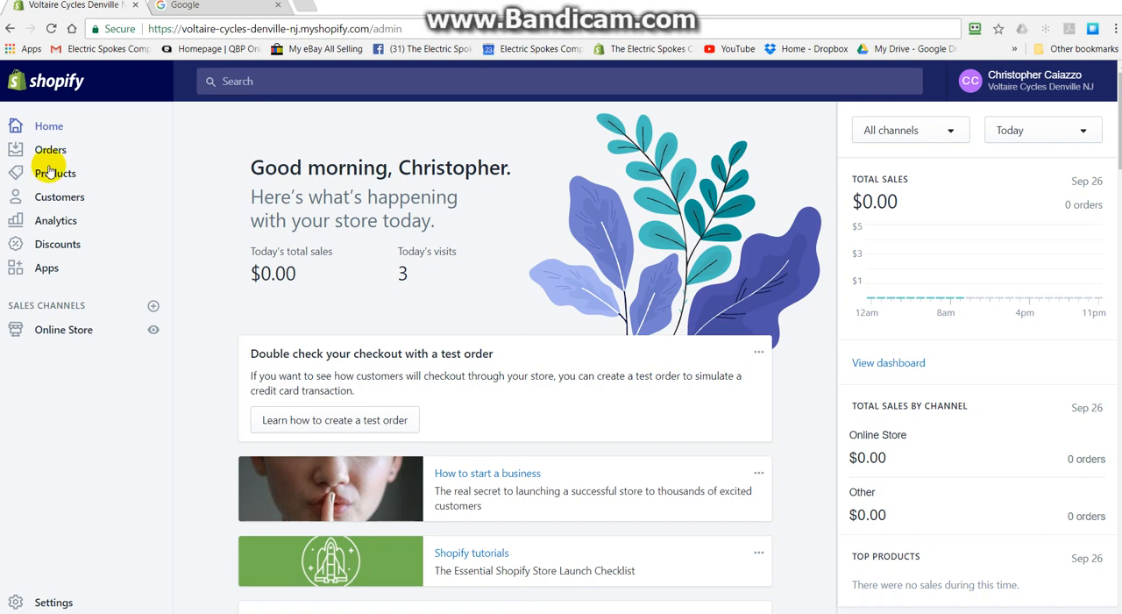
{"action": "left_click", "coordinate": [80, 329]}
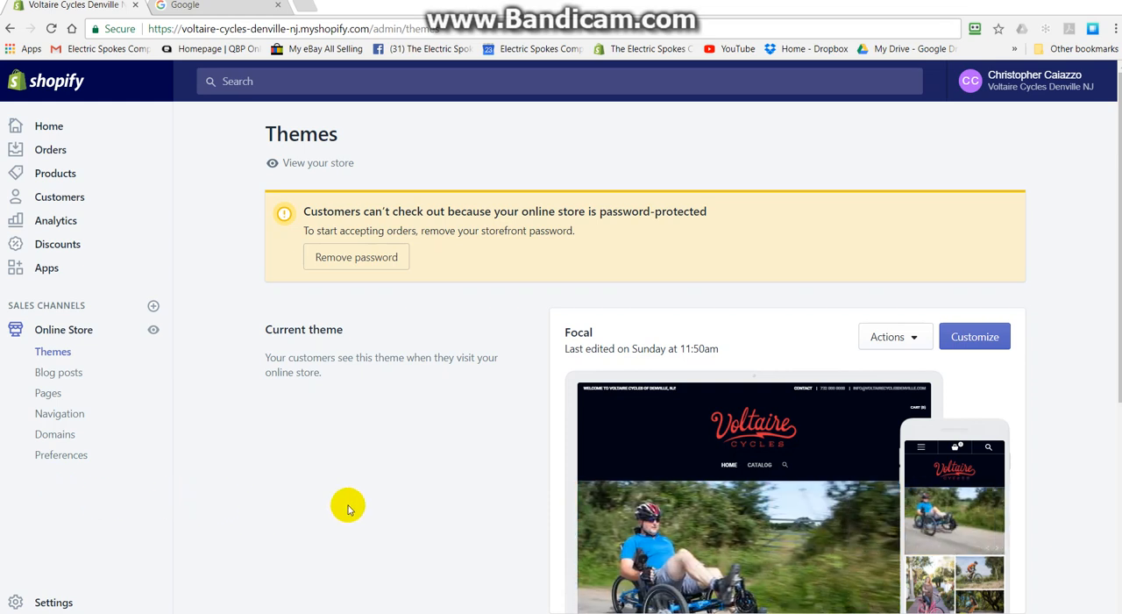
{"action": "left_click", "coordinate": [61, 178]}
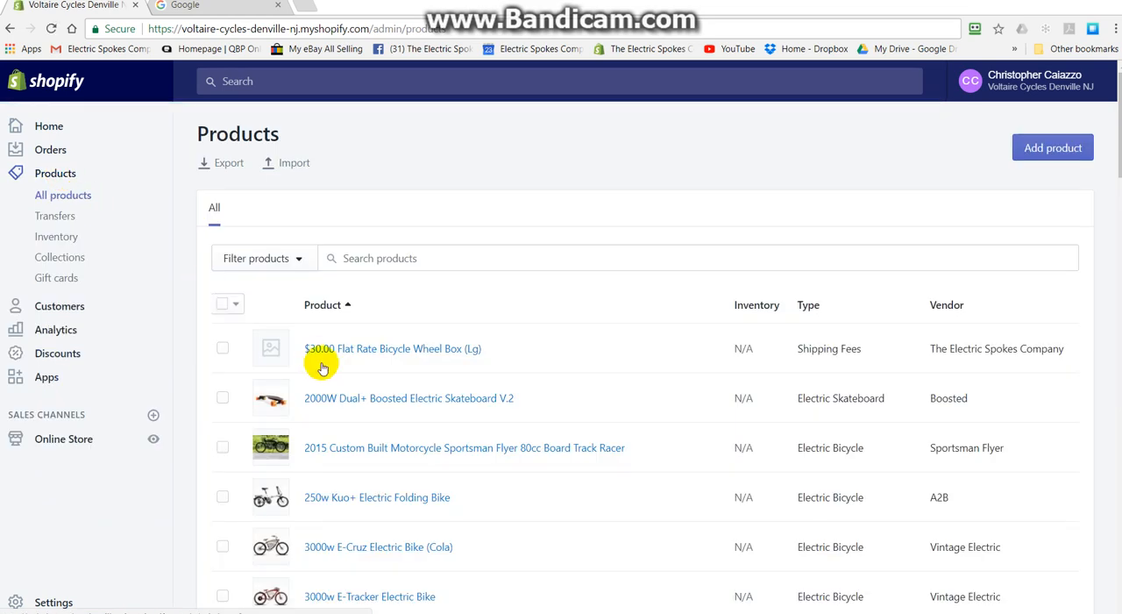
{"action": "left_click", "coordinate": [64, 259]}
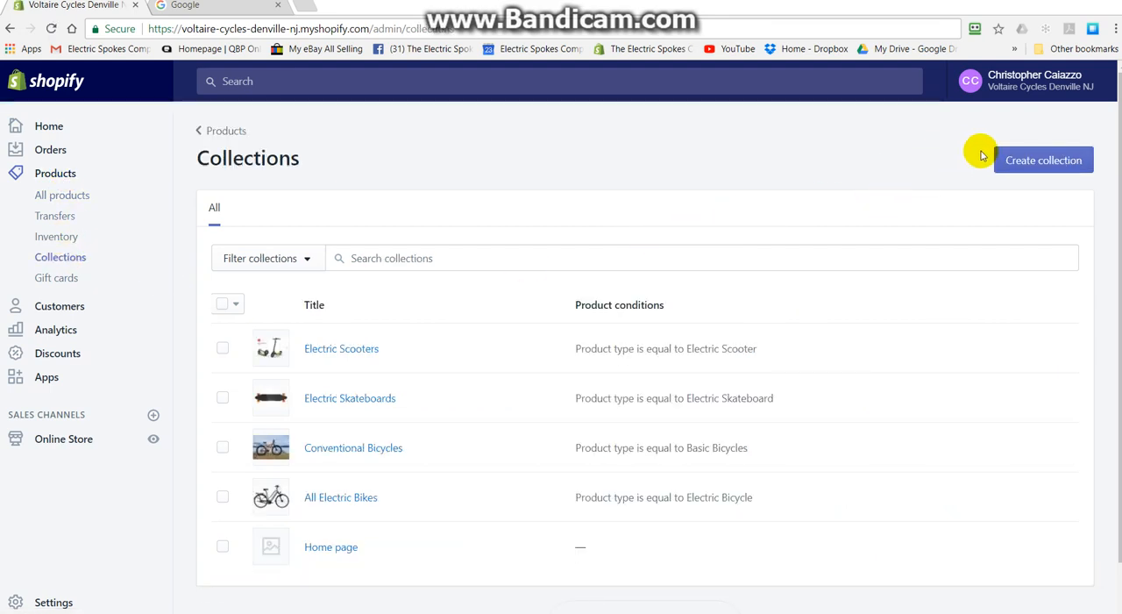
{"action": "left_click", "coordinate": [1053, 167]}
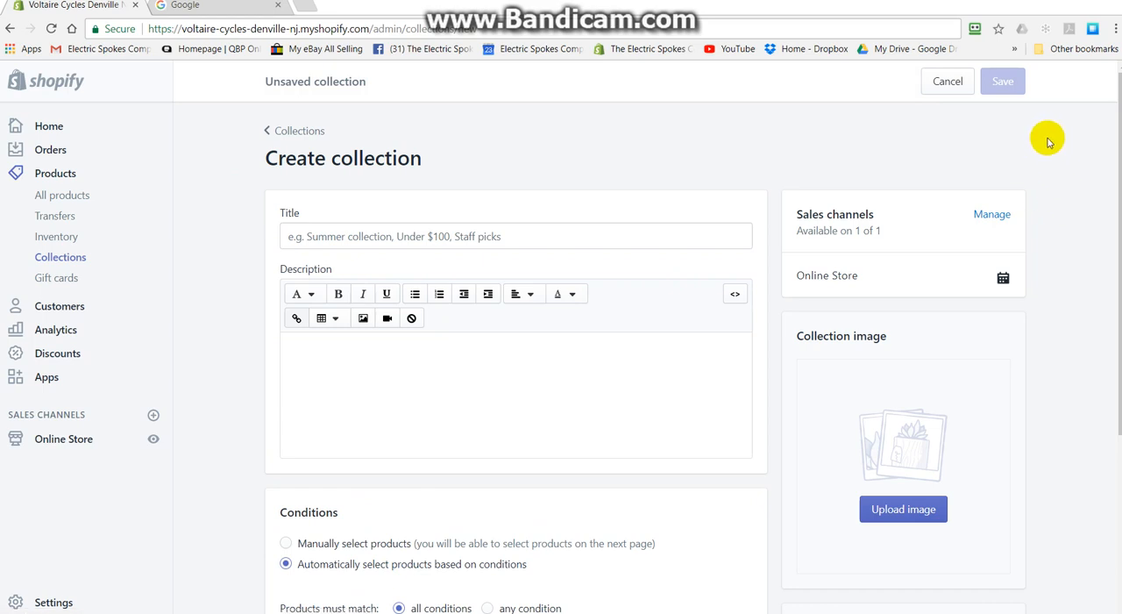
{"action": "left_click", "coordinate": [406, 232]}
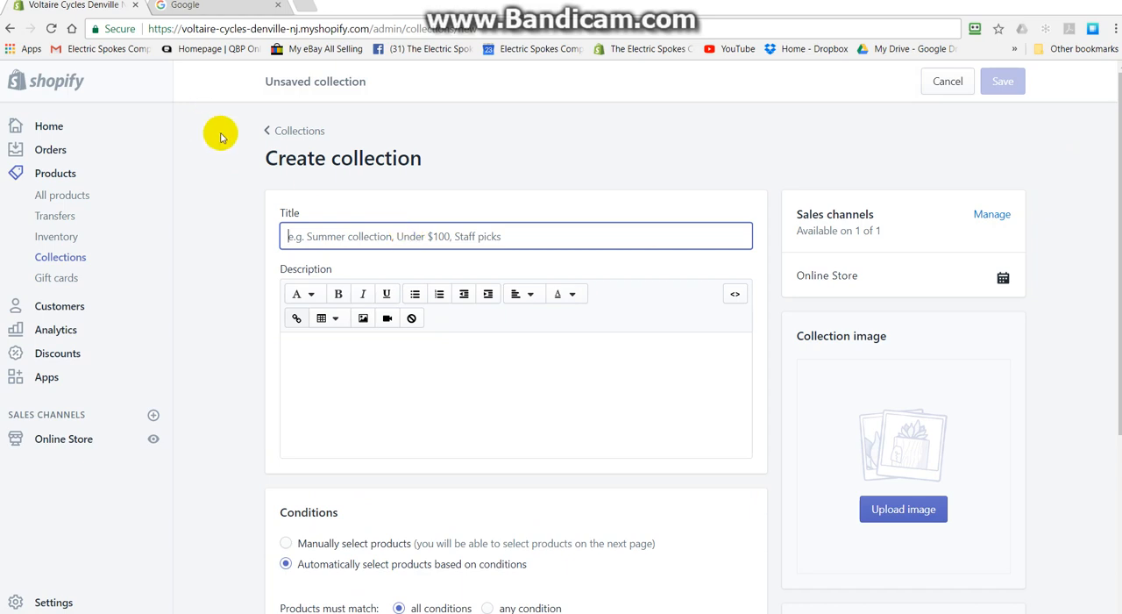
{"action": "left_click", "coordinate": [290, 131]}
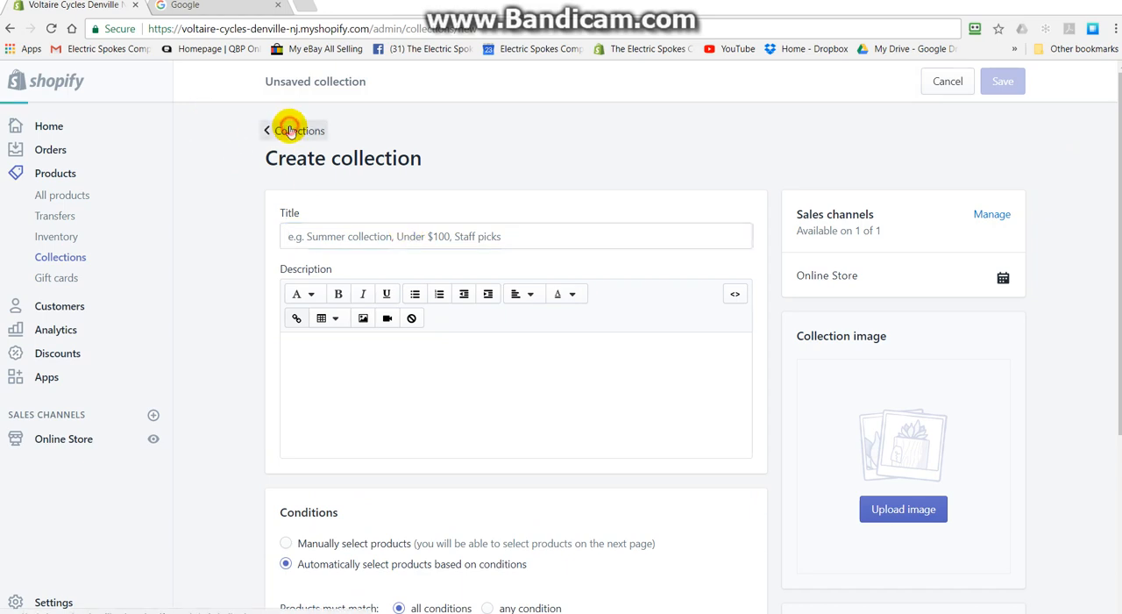
- Examine the product types available for filtering the full product list, without applying a filter
{"action": "left_click", "coordinate": [56, 173]}
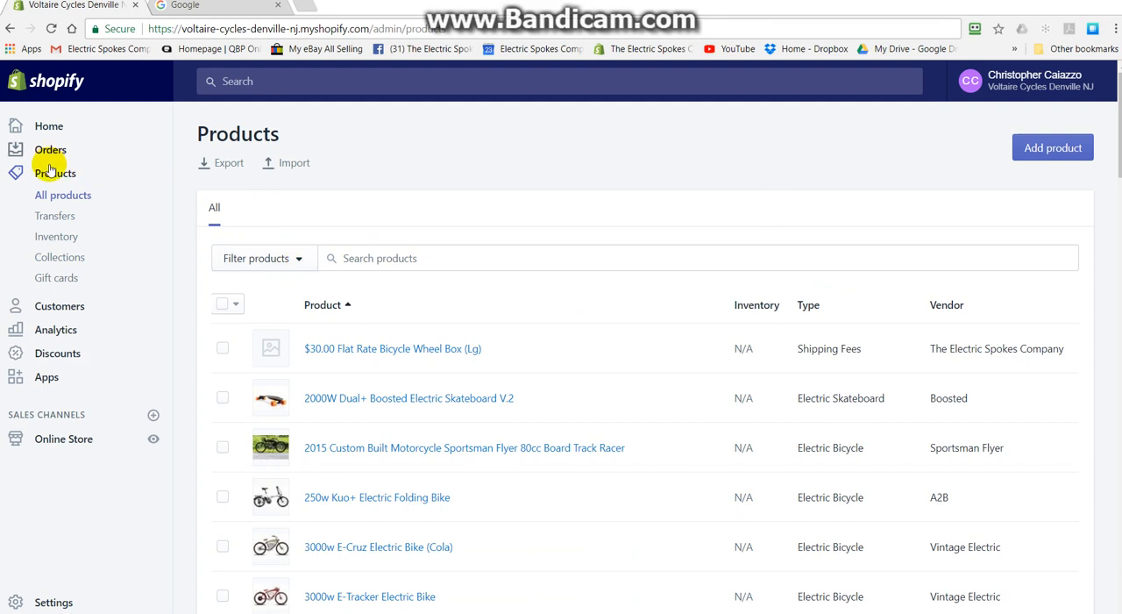
{"action": "left_click", "coordinate": [306, 259]}
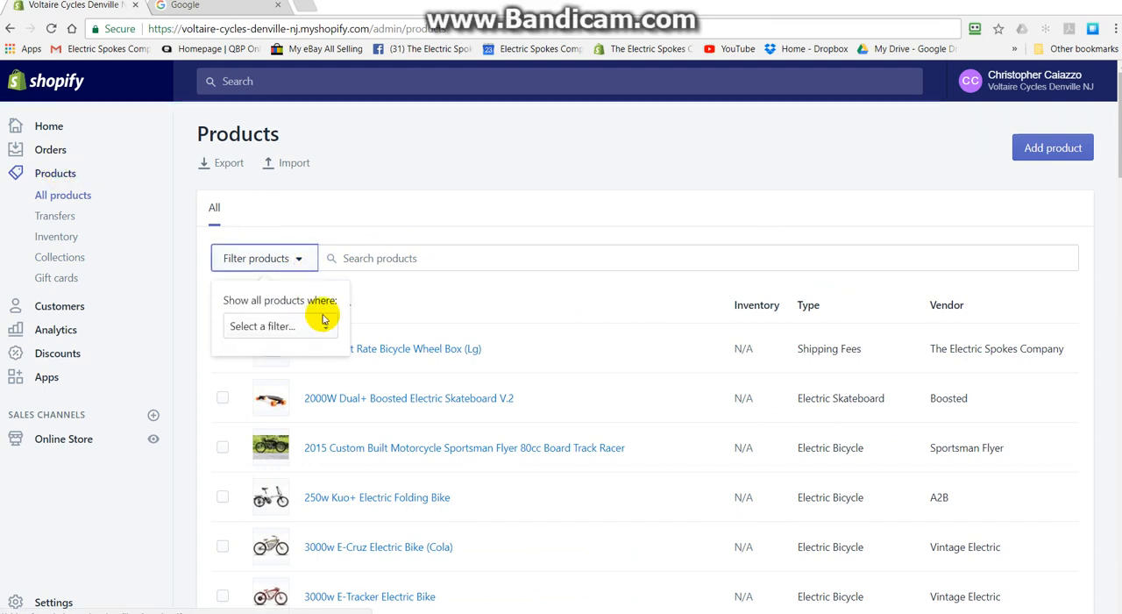
{"action": "left_click", "coordinate": [323, 324]}
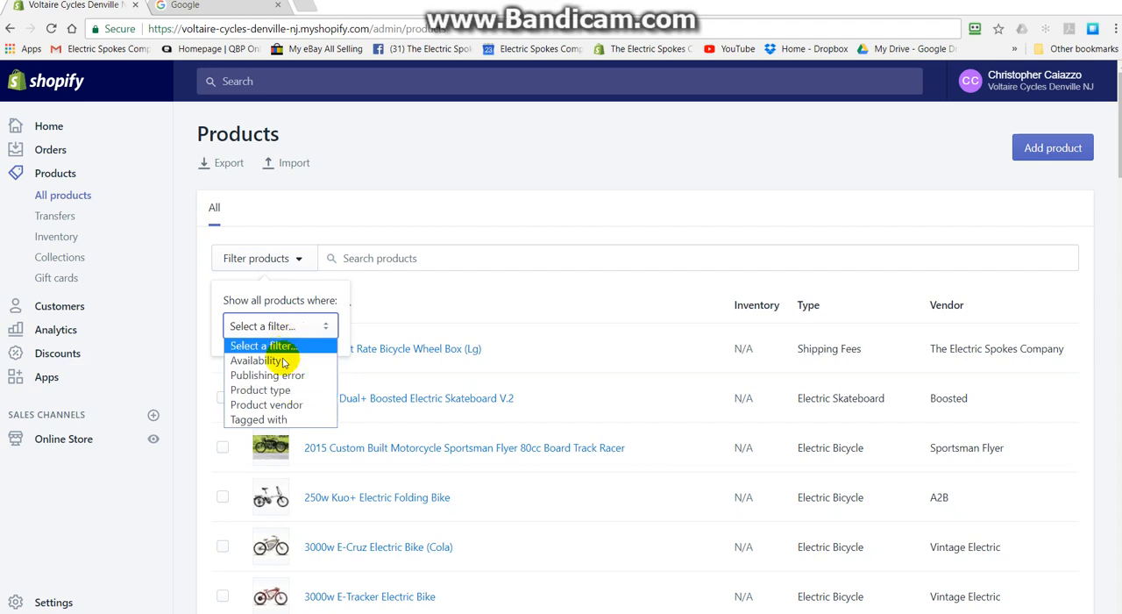
{"action": "left_click", "coordinate": [279, 389]}
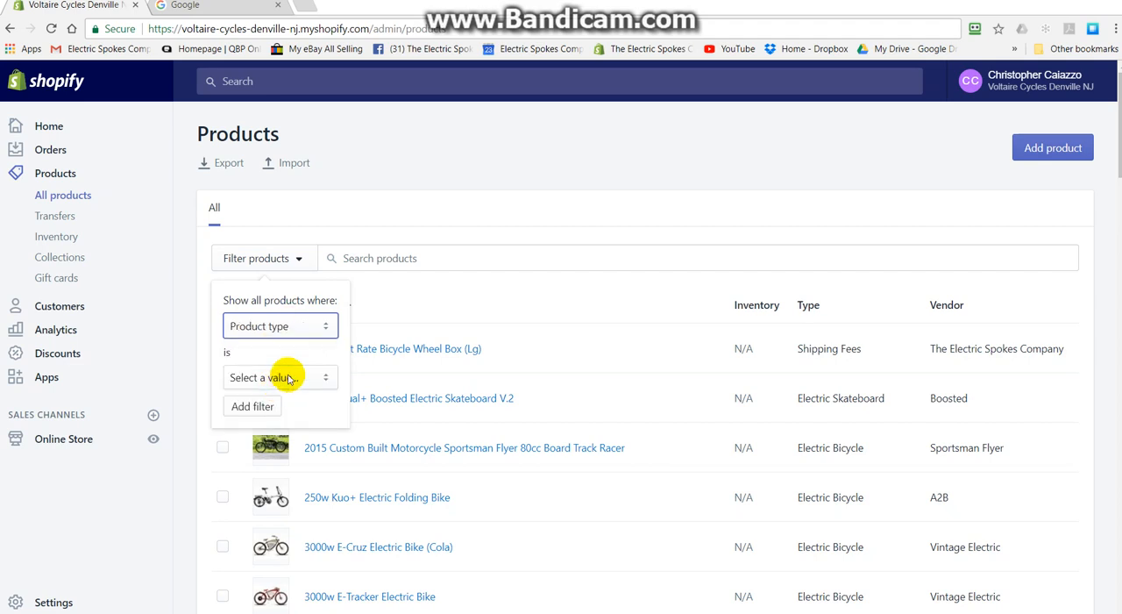
{"action": "left_click", "coordinate": [306, 381]}
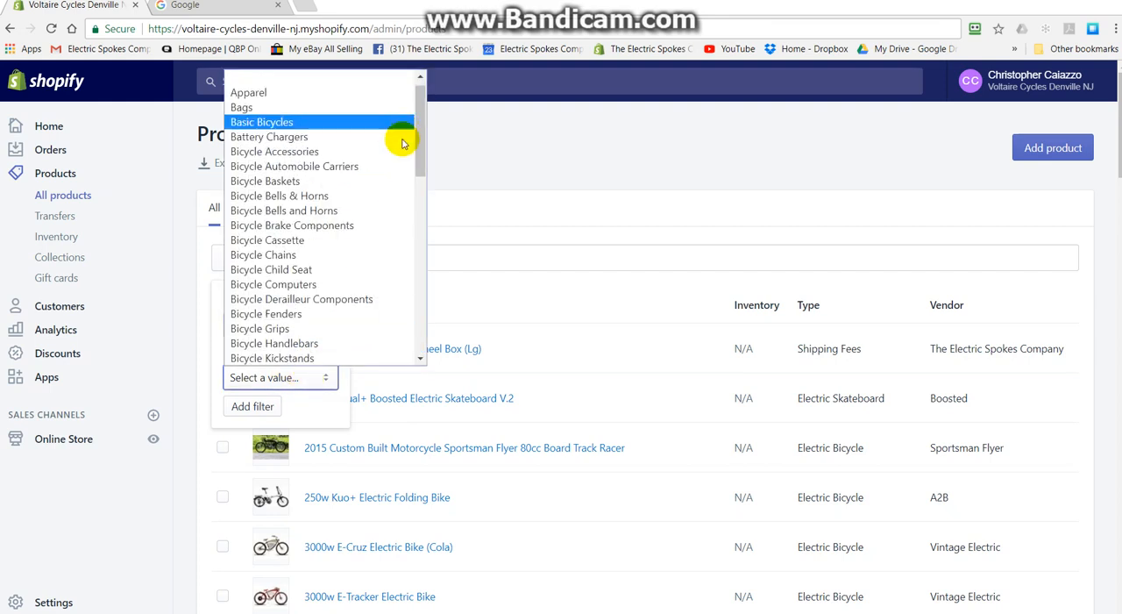
{"action": "left_click_drag", "start_coordinate": [425, 154], "coordinate": [412, 321]}
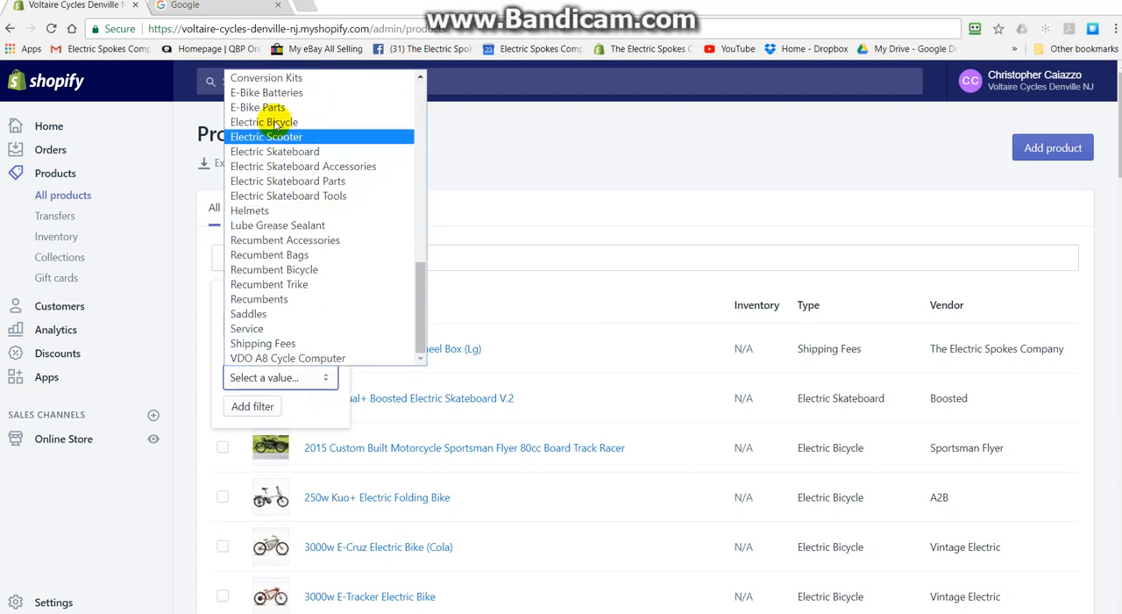
{"action": "left_click_drag", "start_coordinate": [420, 307], "coordinate": [421, 141]}
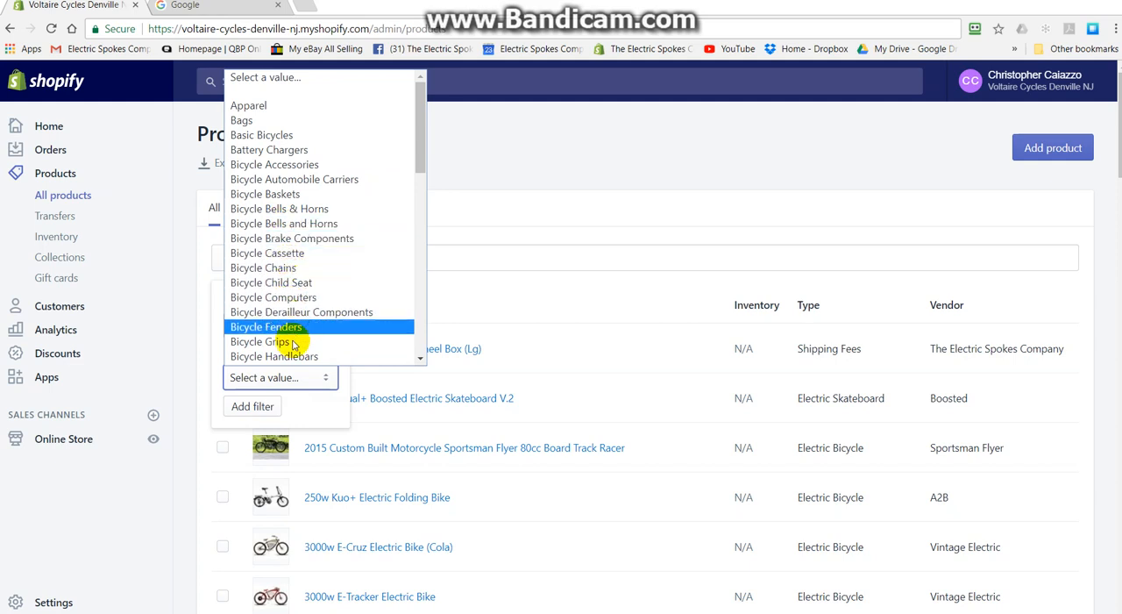
{"action": "left_click_drag", "start_coordinate": [421, 131], "coordinate": [430, 105]}
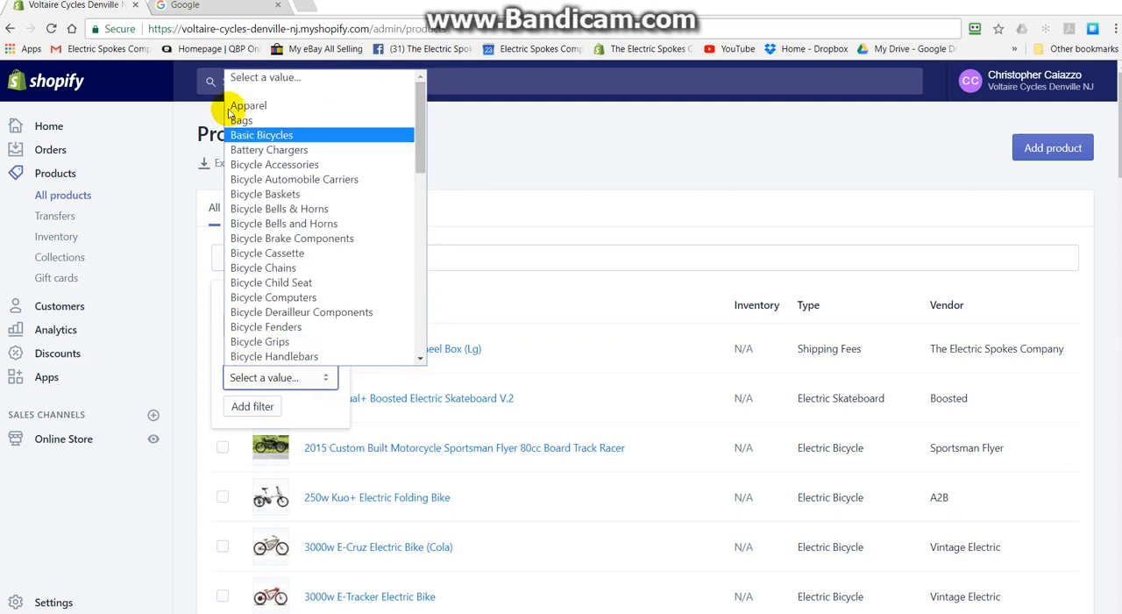
{"action": "left_click_drag", "start_coordinate": [420, 145], "coordinate": [421, 174]}
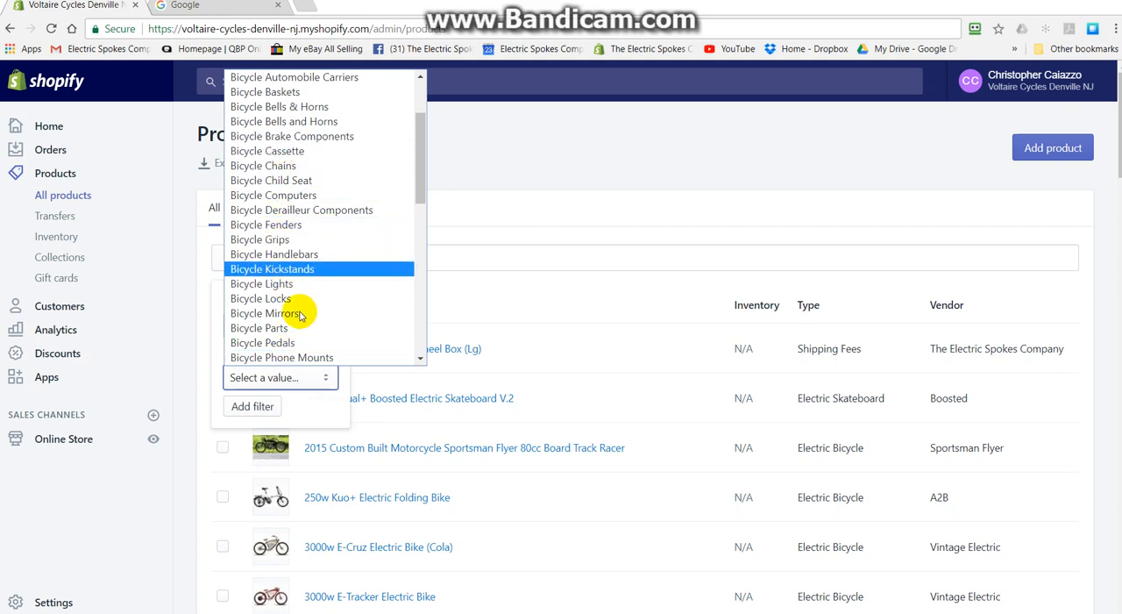
{"action": "left_click", "coordinate": [491, 184]}
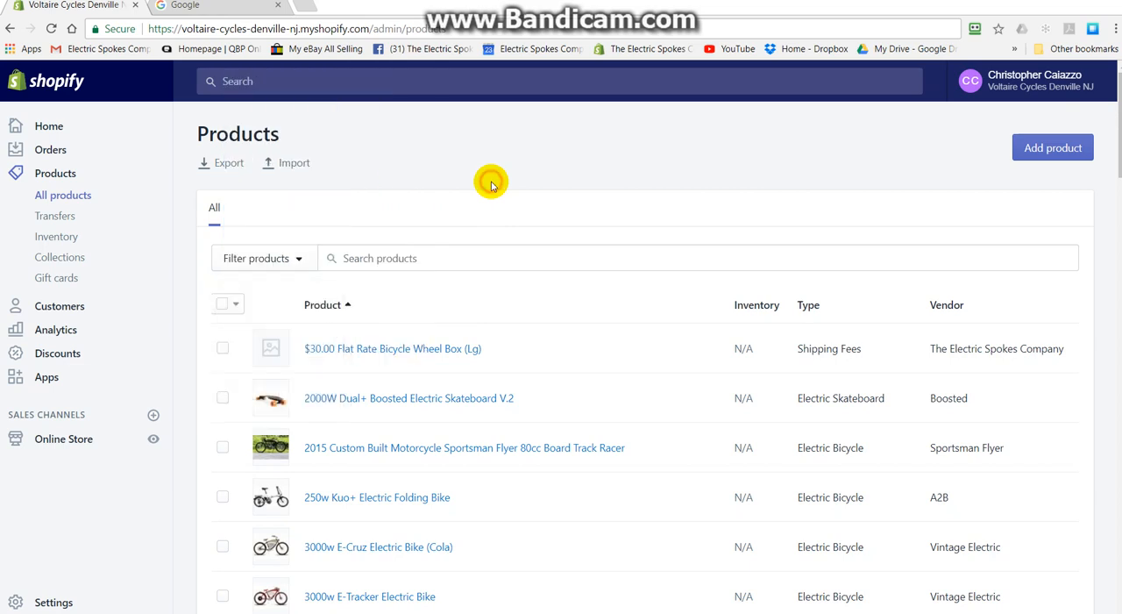
- Start a new product collection and look over its blank form
{"action": "left_click", "coordinate": [64, 176]}
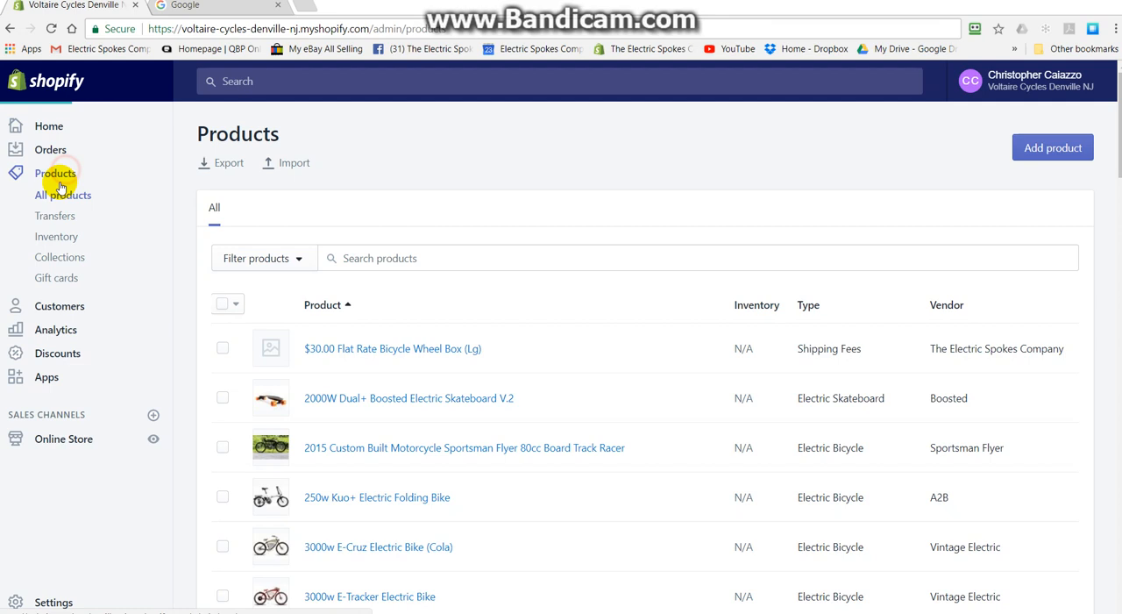
{"action": "left_click", "coordinate": [70, 263]}
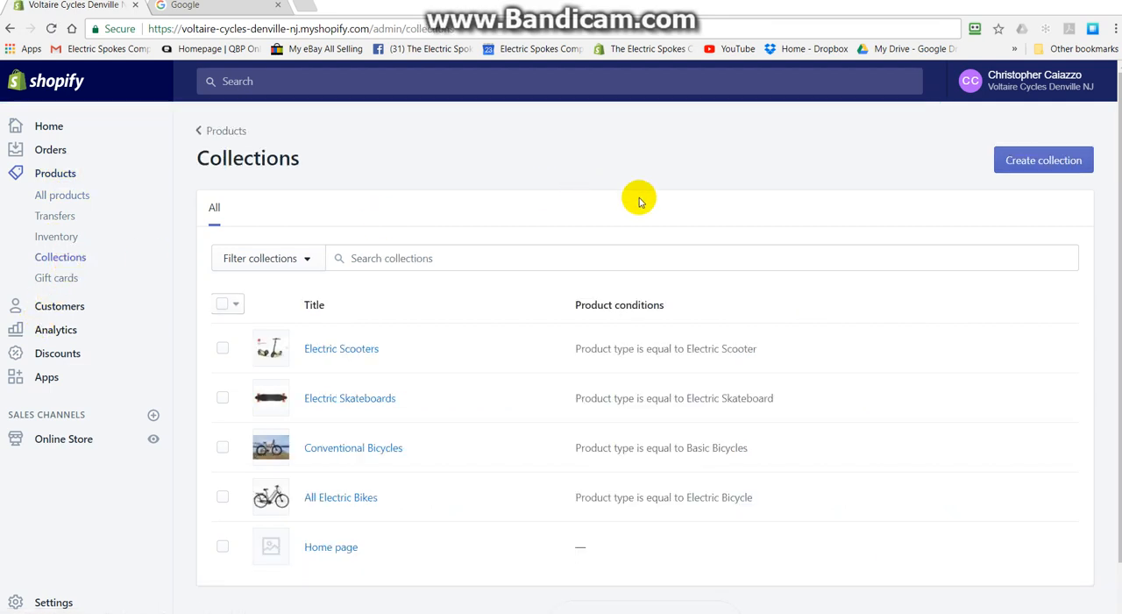
{"action": "left_click", "coordinate": [1032, 162]}
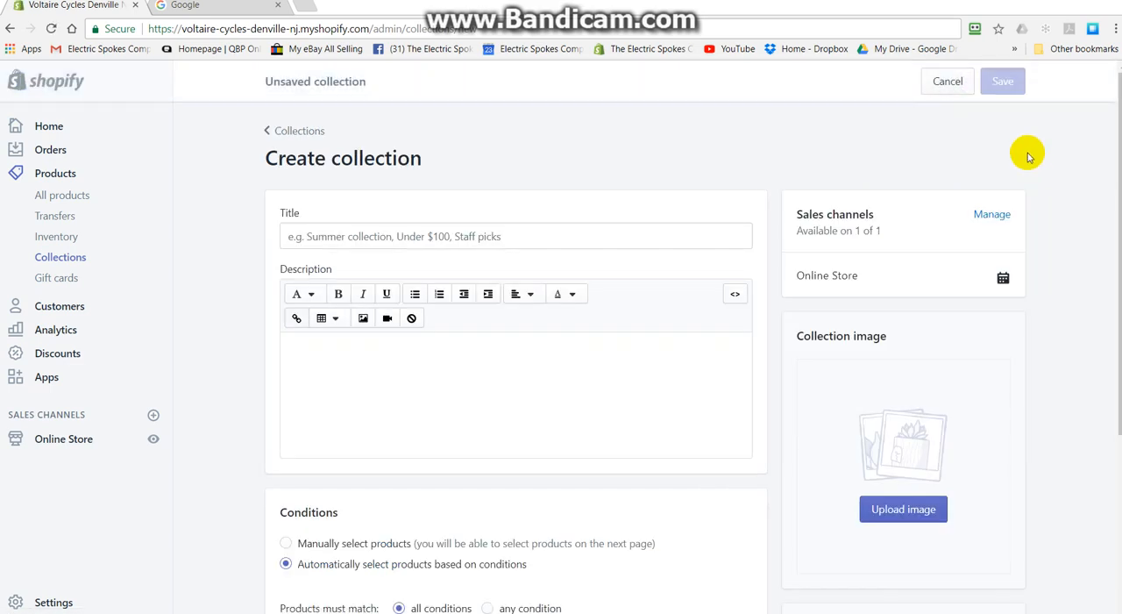
{"action": "scroll", "coordinate": [574, 149], "scroll_direction": "down", "scroll_amount": 3}
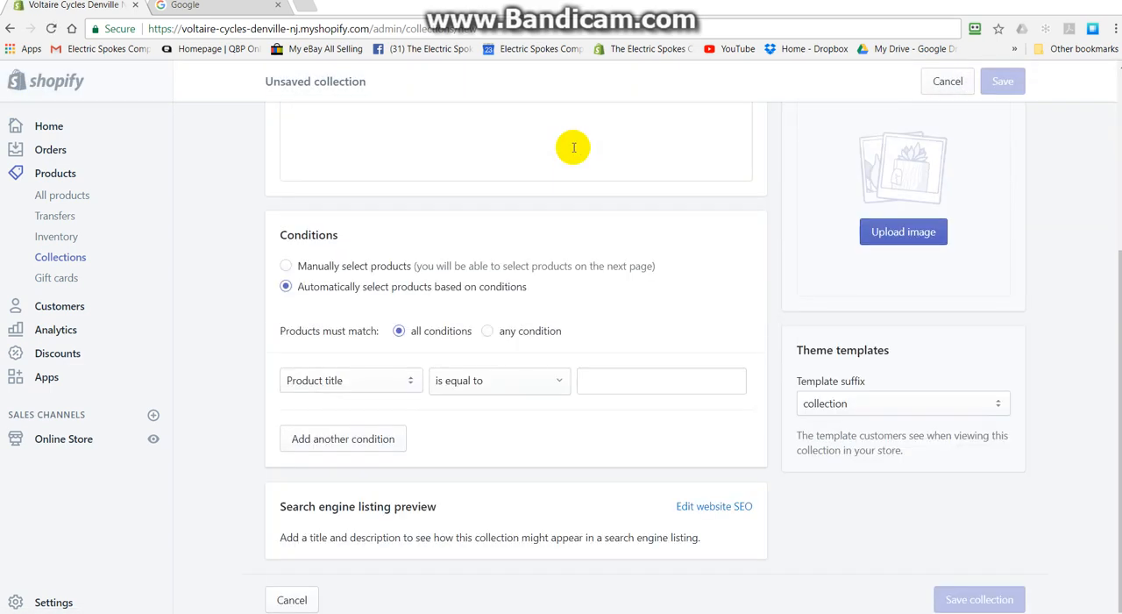
{"action": "scroll", "coordinate": [574, 147], "scroll_direction": "up", "scroll_amount": 3}
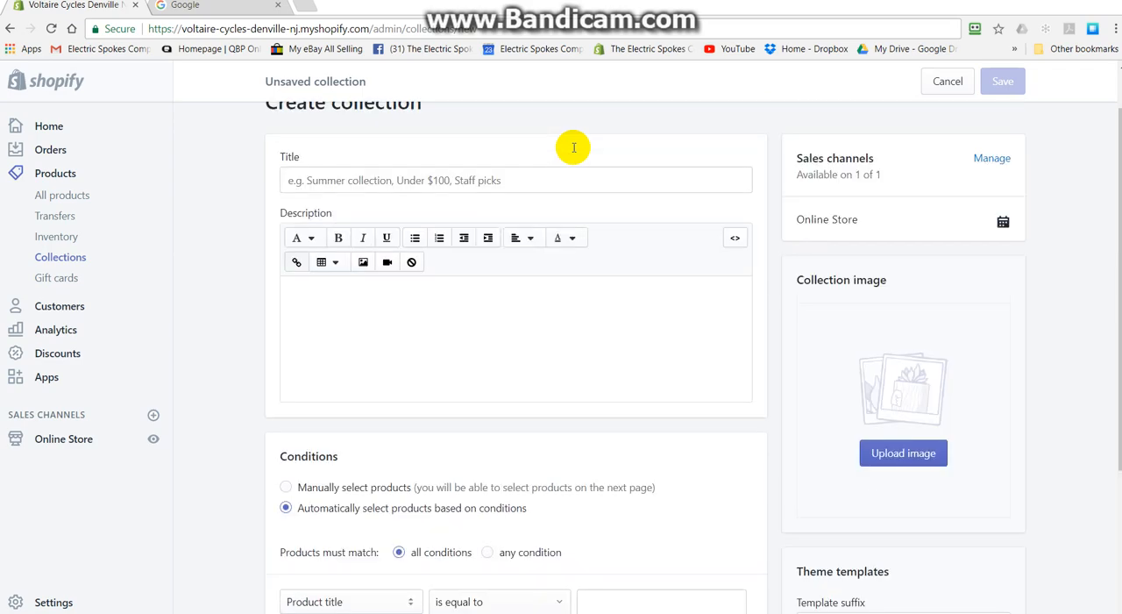
{"action": "scroll", "coordinate": [574, 147], "scroll_direction": "down", "scroll_amount": 2}
{"action": "scroll", "coordinate": [573, 150], "scroll_direction": "up", "scroll_amount": 3}
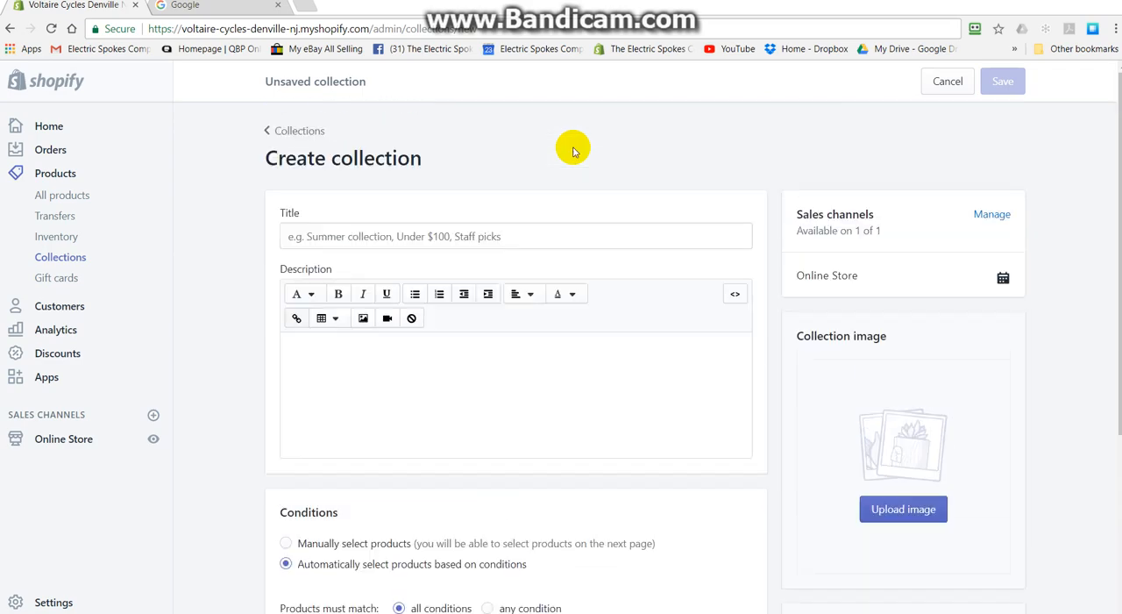
- Set the collection's automatic condition to product type is equal to Apparel
{"action": "scroll", "coordinate": [573, 149], "scroll_direction": "down", "scroll_amount": 4}
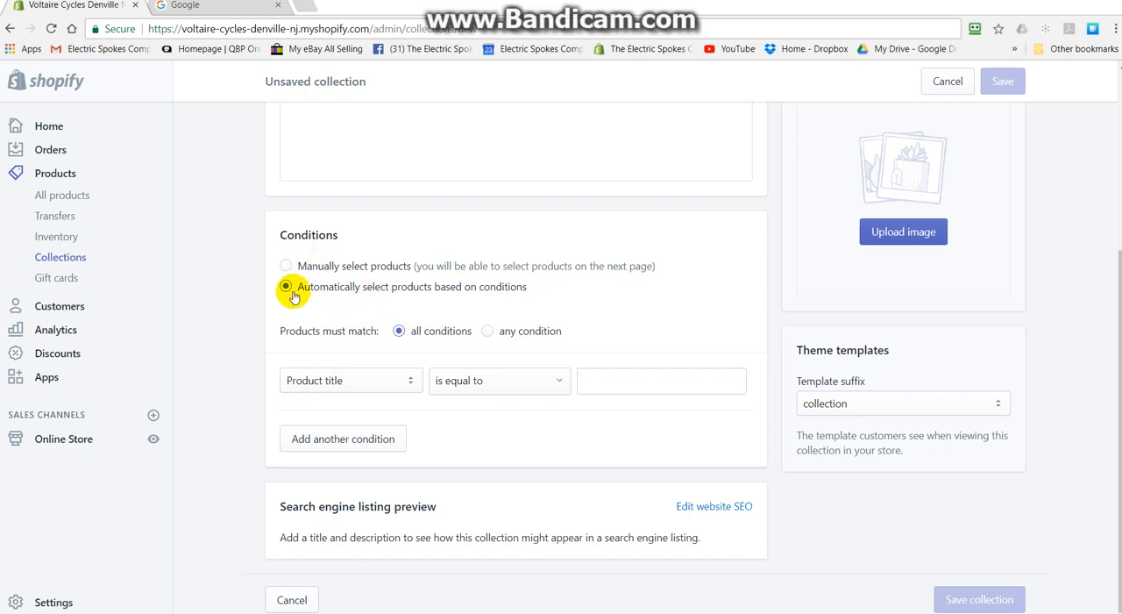
{"action": "left_click", "coordinate": [410, 382]}
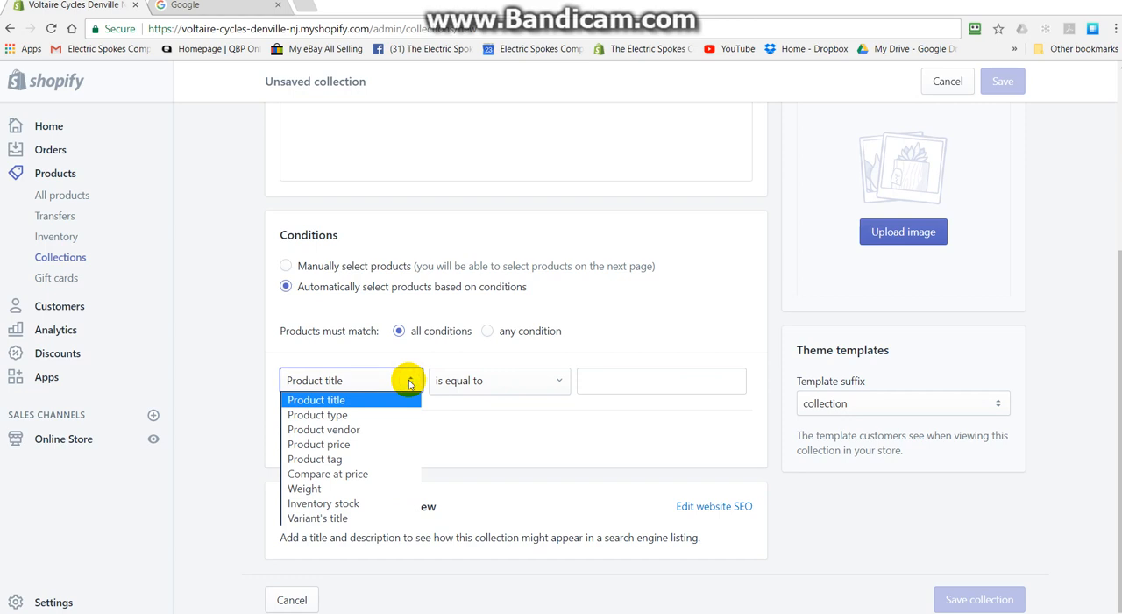
{"action": "left_click", "coordinate": [338, 416]}
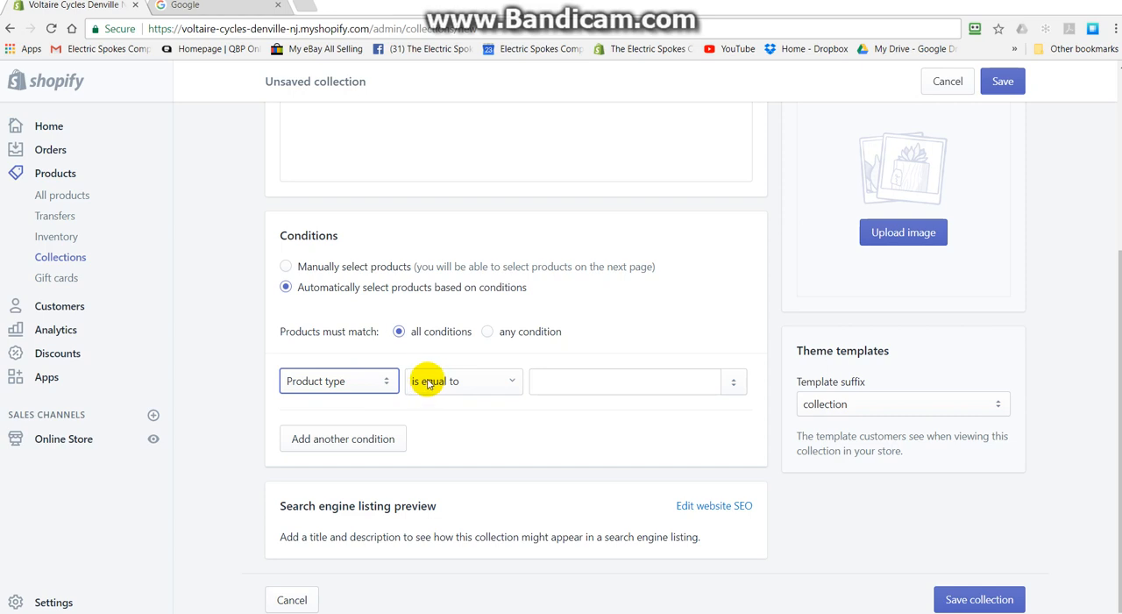
{"action": "left_click", "coordinate": [506, 386]}
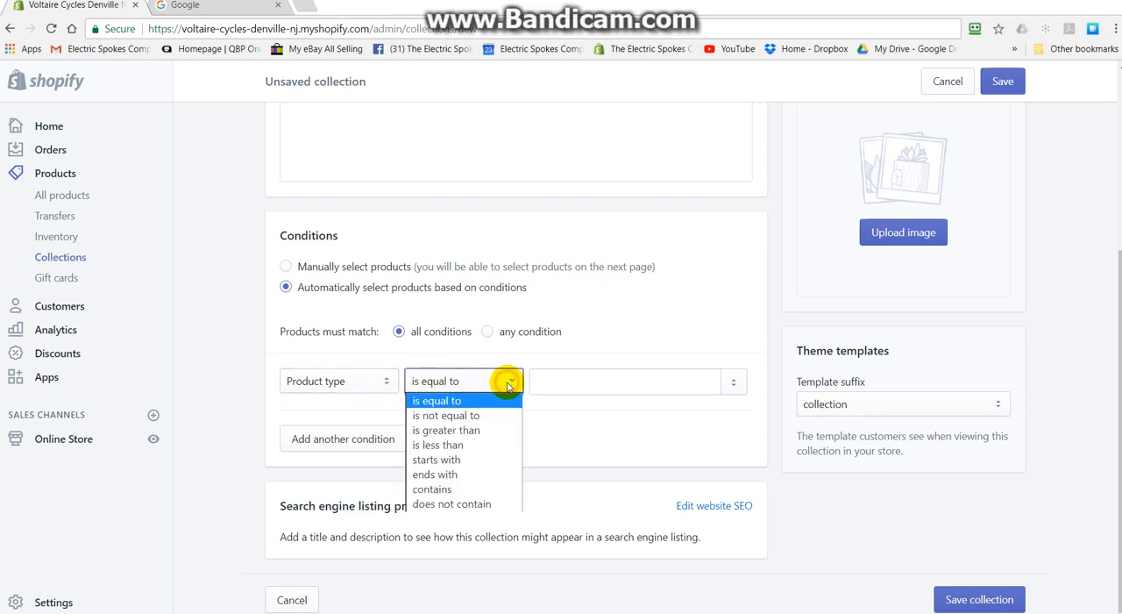
{"action": "left_click", "coordinate": [454, 380]}
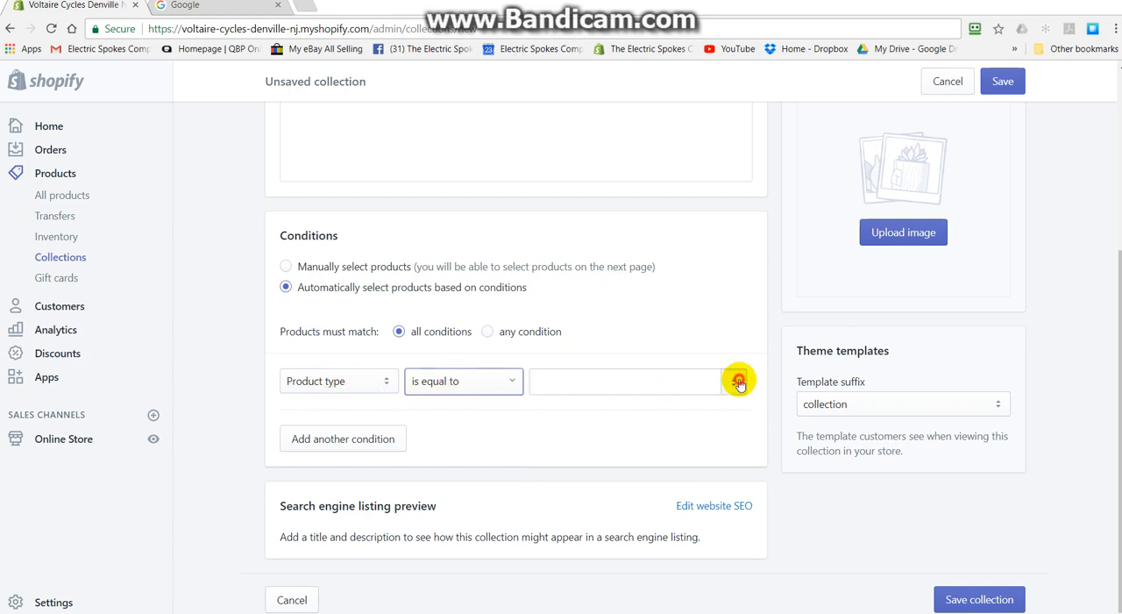
{"action": "left_click", "coordinate": [739, 383]}
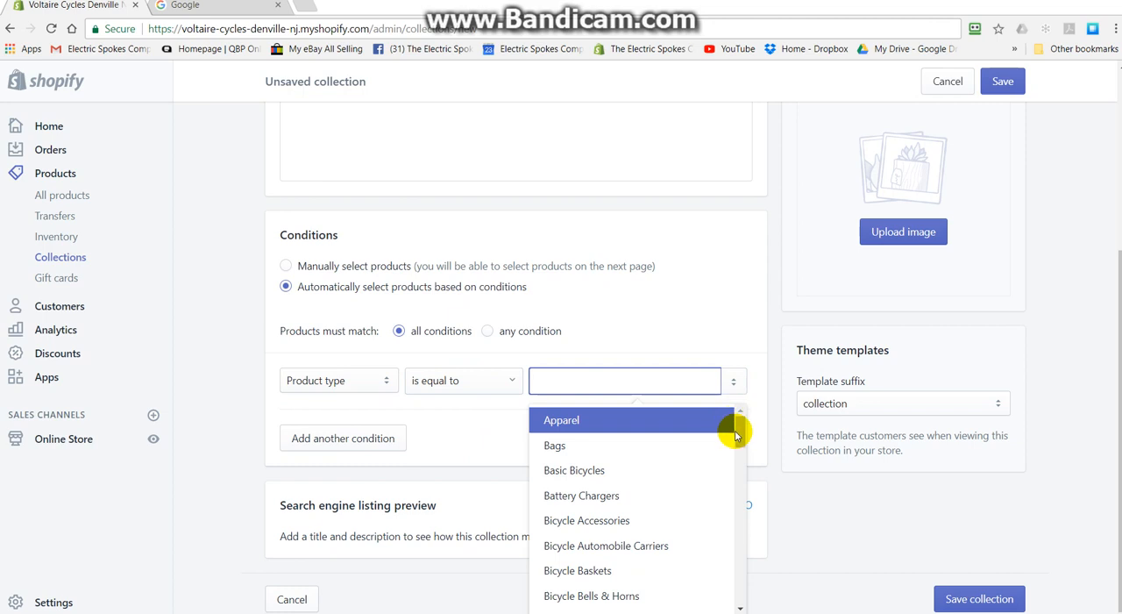
{"action": "mouse_move", "coordinate": [736, 436]}
{"action": "left_mouse_down"}
{"action": "mouse_move", "coordinate": [764, 602]}
{"action": "mouse_move", "coordinate": [744, 430]}
{"action": "left_mouse_up"}
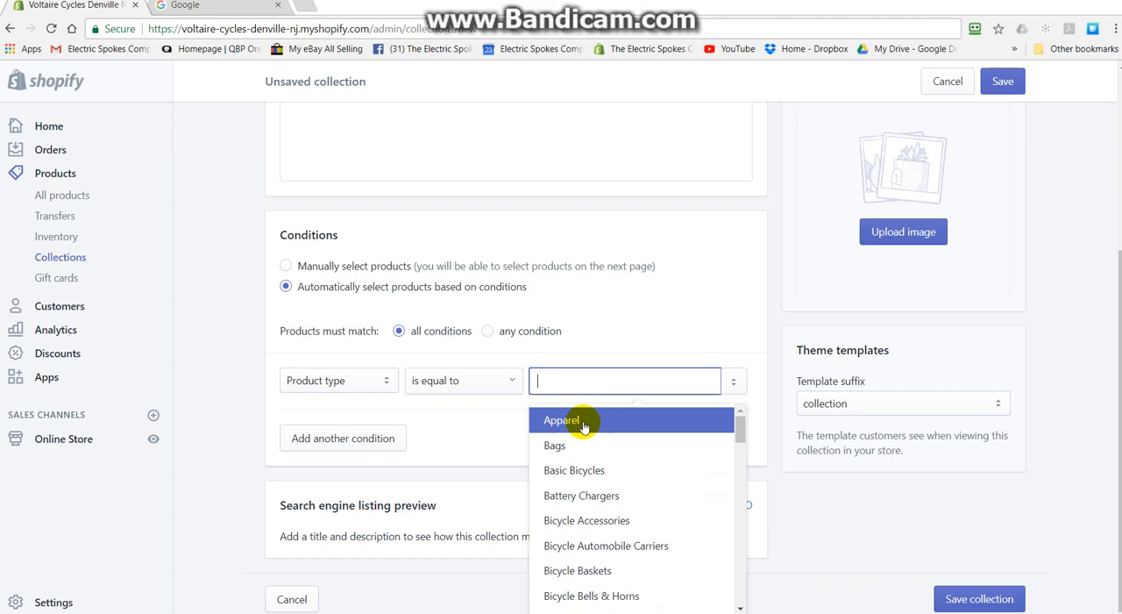
{"action": "left_click", "coordinate": [584, 425]}
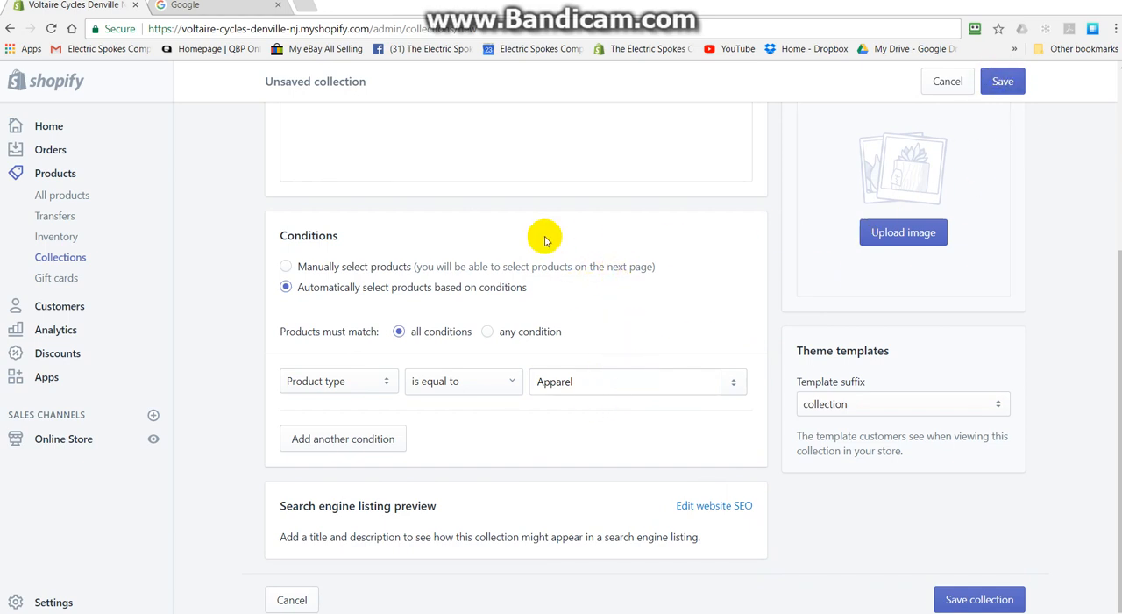
- Title the collection "Apparel" and check the title against the product type condition
{"action": "scroll", "coordinate": [595, 387], "scroll_direction": "up", "scroll_amount": 2}
{"action": "scroll", "coordinate": [595, 386], "scroll_direction": "up", "scroll_amount": 2}
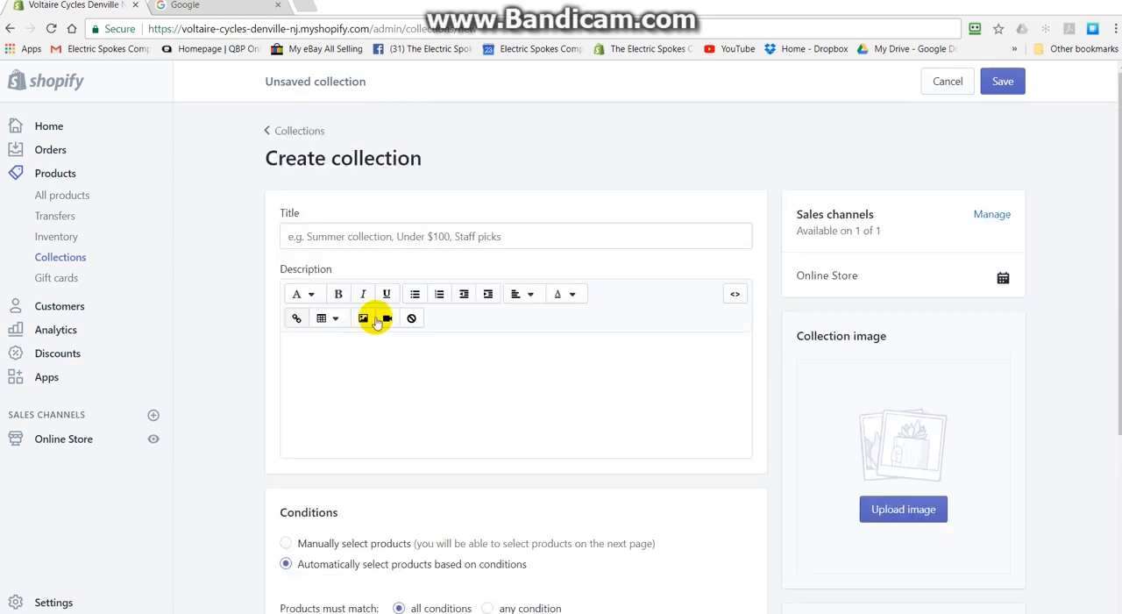
{"action": "left_click", "coordinate": [357, 237]}
{"action": "type", "text": "A"}
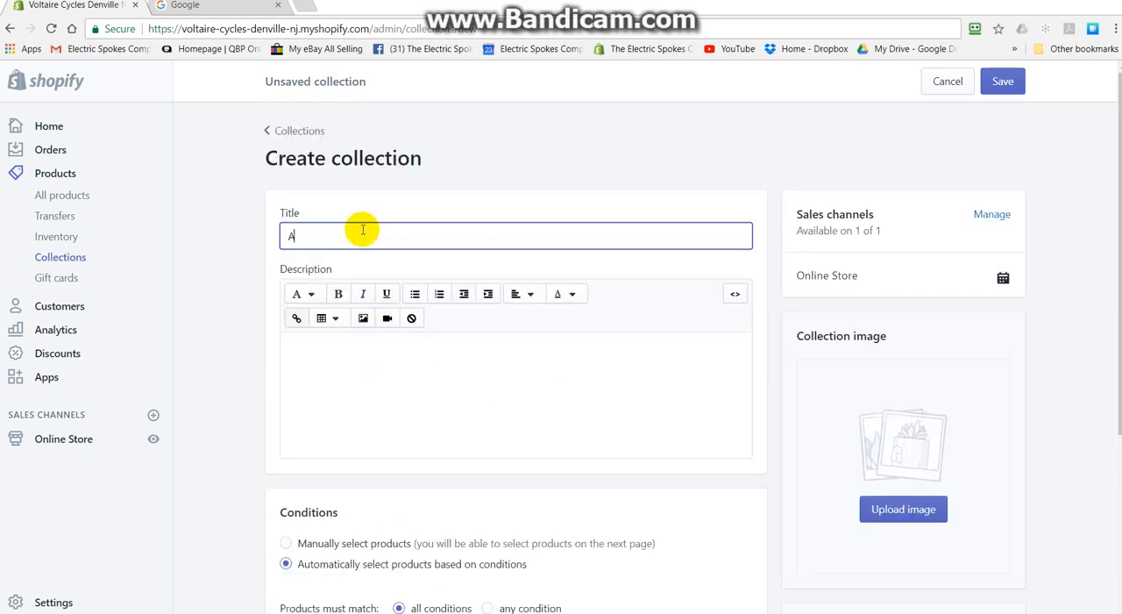
{"action": "type", "text": "ppar"}
{"action": "scroll", "coordinate": [363, 236], "scroll_direction": "down", "scroll_amount": 1}
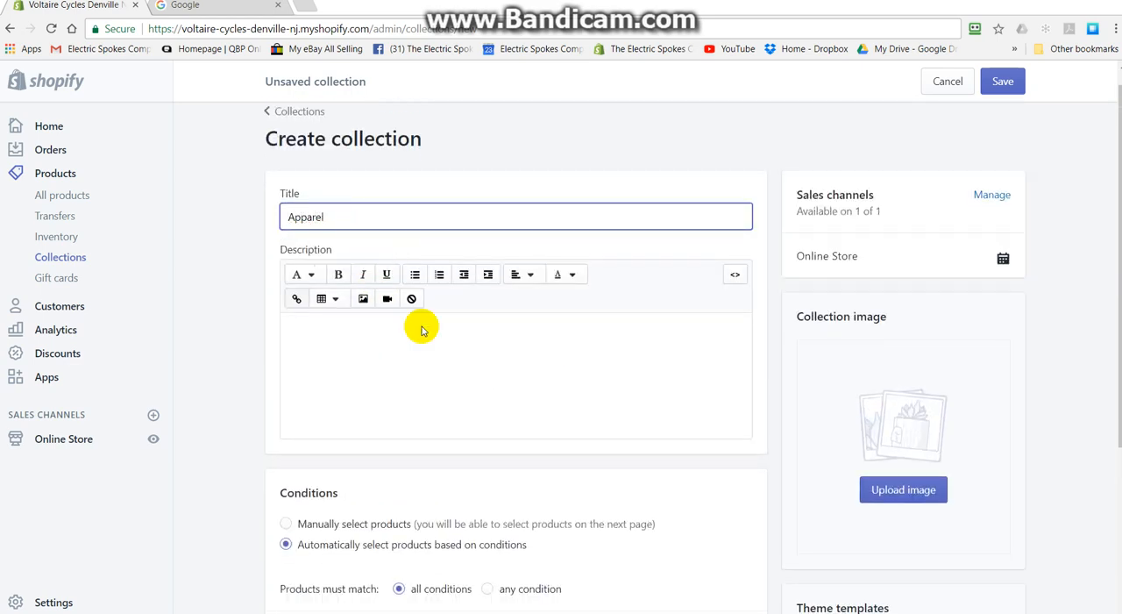
{"action": "scroll", "coordinate": [609, 371], "scroll_direction": "down", "scroll_amount": 3}
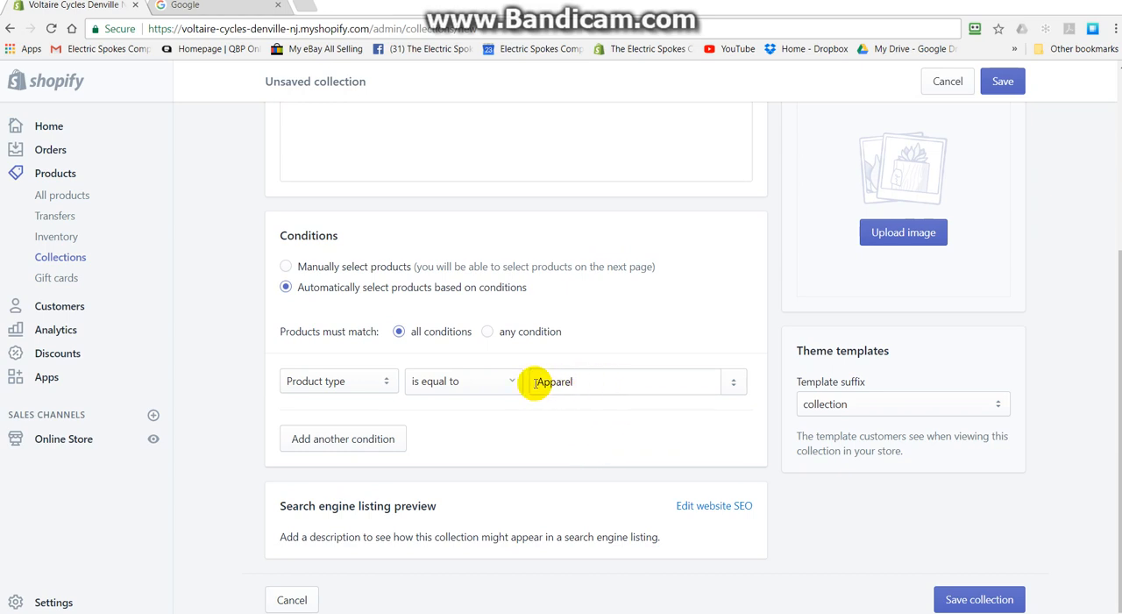
{"action": "scroll", "coordinate": [649, 338], "scroll_direction": "up", "scroll_amount": 1}
{"action": "scroll", "coordinate": [649, 338], "scroll_direction": "up", "scroll_amount": 3}
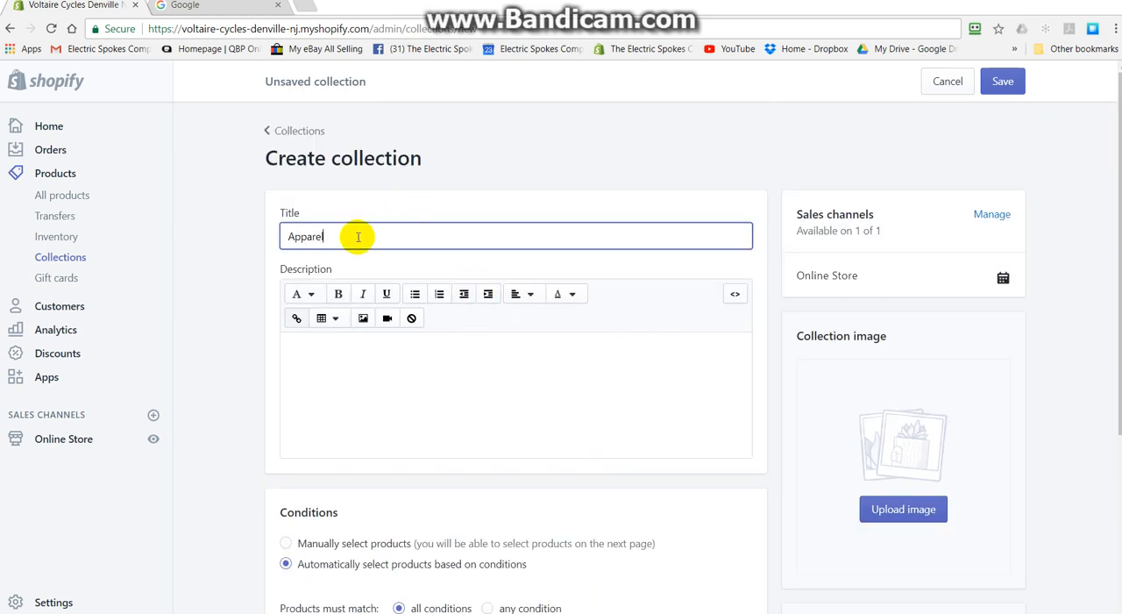
- Check the Apparel collection's title, empty description and conditions once more, and save the new collection
{"action": "scroll", "coordinate": [361, 241], "scroll_direction": "down", "scroll_amount": 3}
{"action": "scroll", "coordinate": [366, 165], "scroll_direction": "up", "scroll_amount": 3}
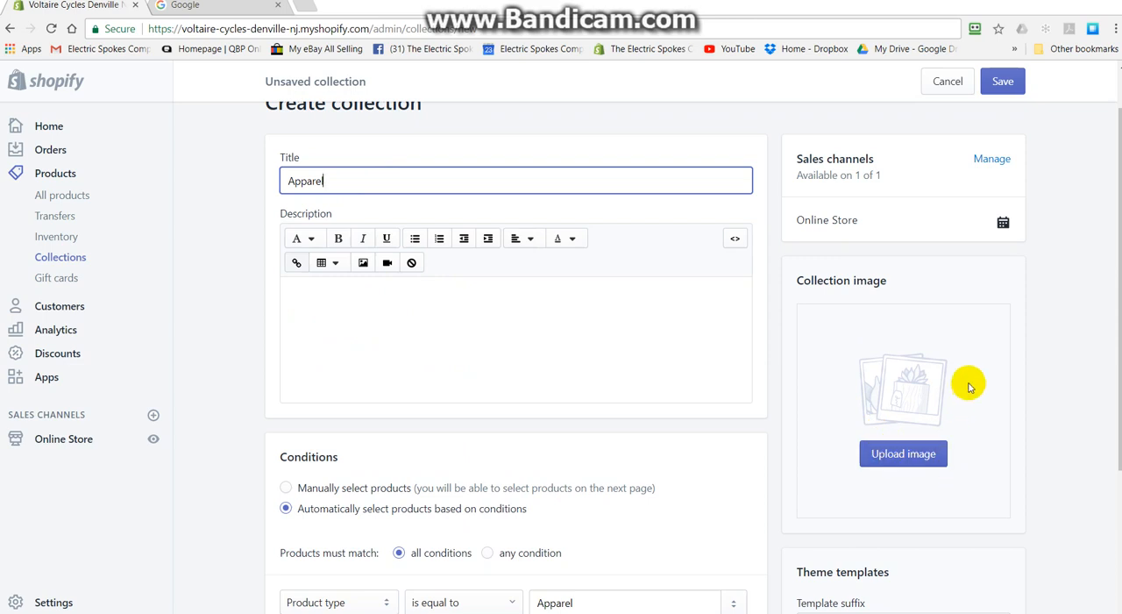
{"action": "scroll", "coordinate": [526, 501], "scroll_direction": "down", "scroll_amount": 3}
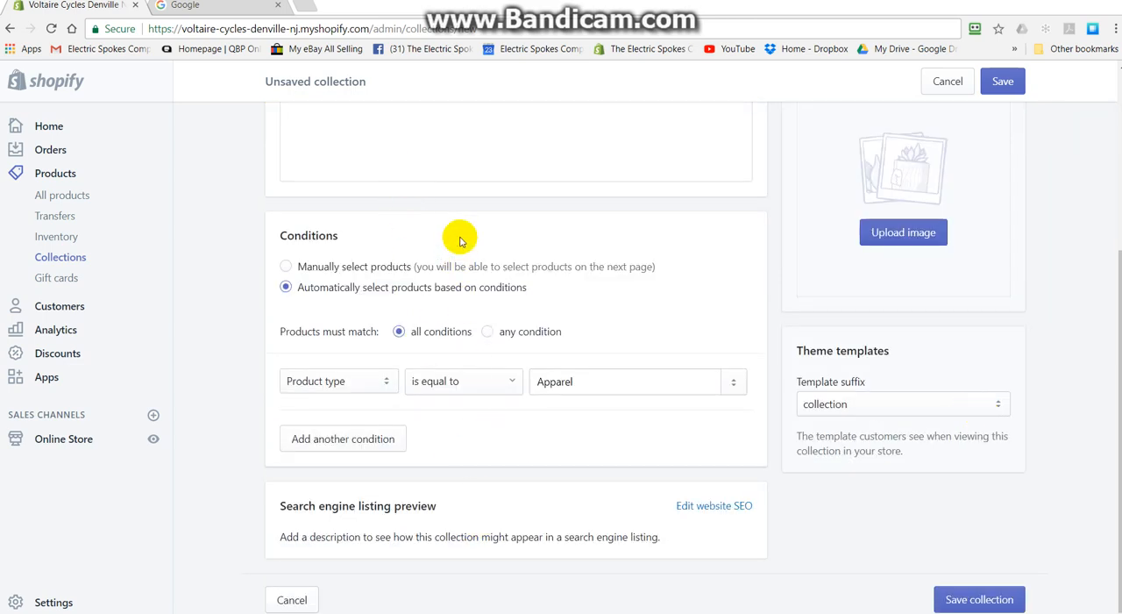
{"action": "scroll", "coordinate": [459, 233], "scroll_direction": "up", "scroll_amount": 3}
{"action": "scroll", "coordinate": [1043, 131], "scroll_direction": "up", "scroll_amount": 1}
{"action": "left_click", "coordinate": [1002, 82]}
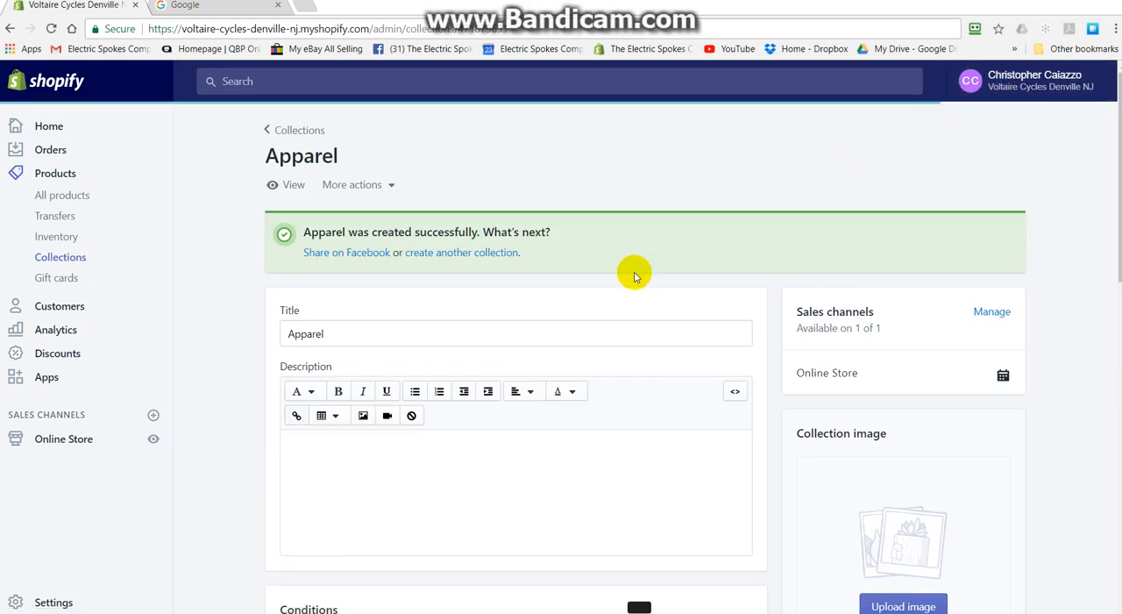
- Examine the products gathered in the Apparel collection, expanding the list to show more, and review its conditions and image area
{"action": "scroll", "coordinate": [633, 274], "scroll_direction": "down", "scroll_amount": 1}
{"action": "scroll", "coordinate": [634, 273], "scroll_direction": "down", "scroll_amount": 5}
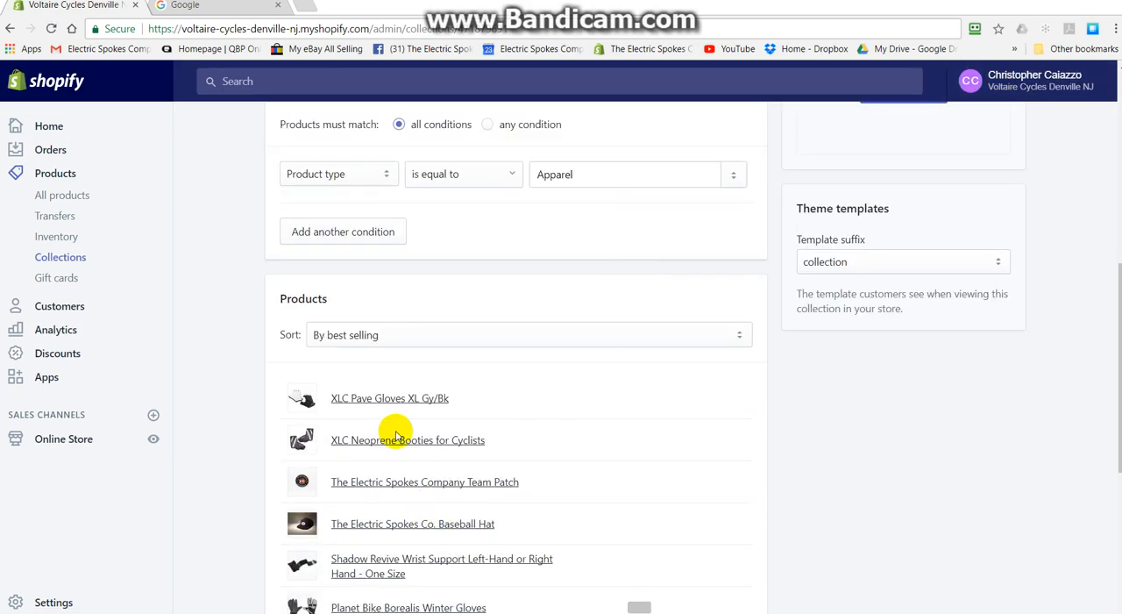
{"action": "scroll", "coordinate": [433, 458], "scroll_direction": "down", "scroll_amount": 3}
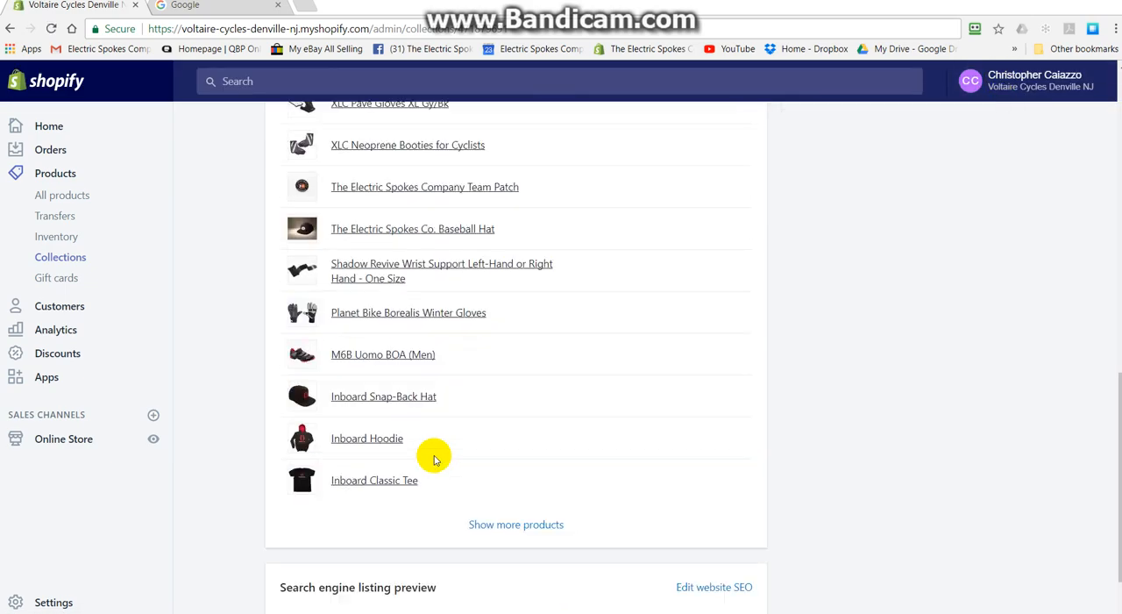
{"action": "left_click", "coordinate": [516, 524]}
{"action": "scroll", "coordinate": [401, 263], "scroll_direction": "down", "scroll_amount": 7}
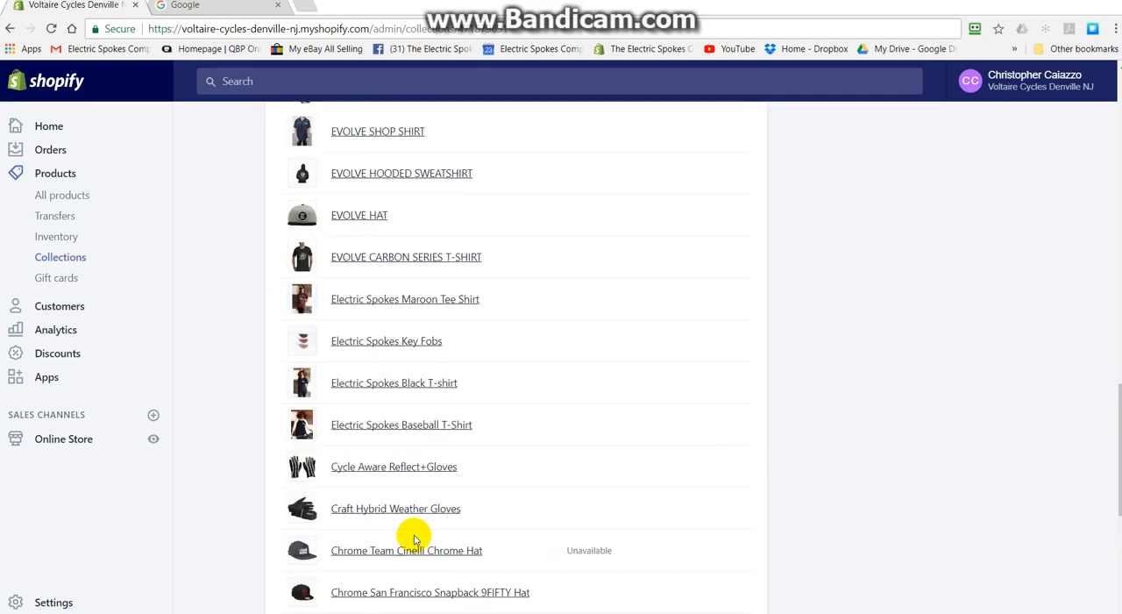
{"action": "scroll", "coordinate": [418, 263], "scroll_direction": "up", "scroll_amount": 8}
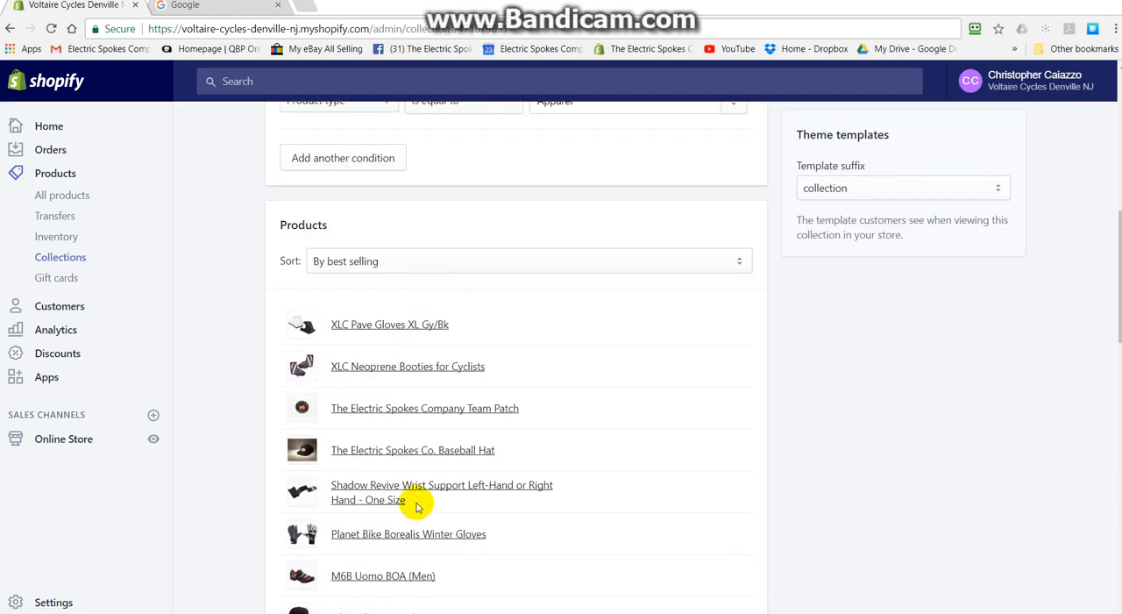
{"action": "scroll", "coordinate": [464, 390], "scroll_direction": "up", "scroll_amount": 3}
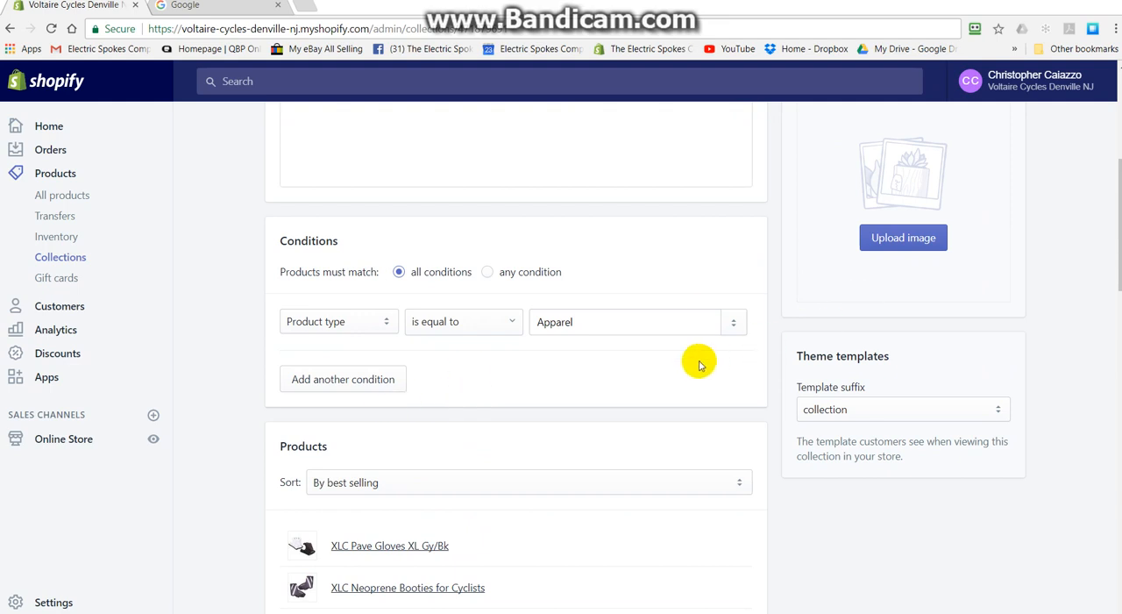
{"action": "scroll", "coordinate": [688, 351], "scroll_direction": "up", "scroll_amount": 3}
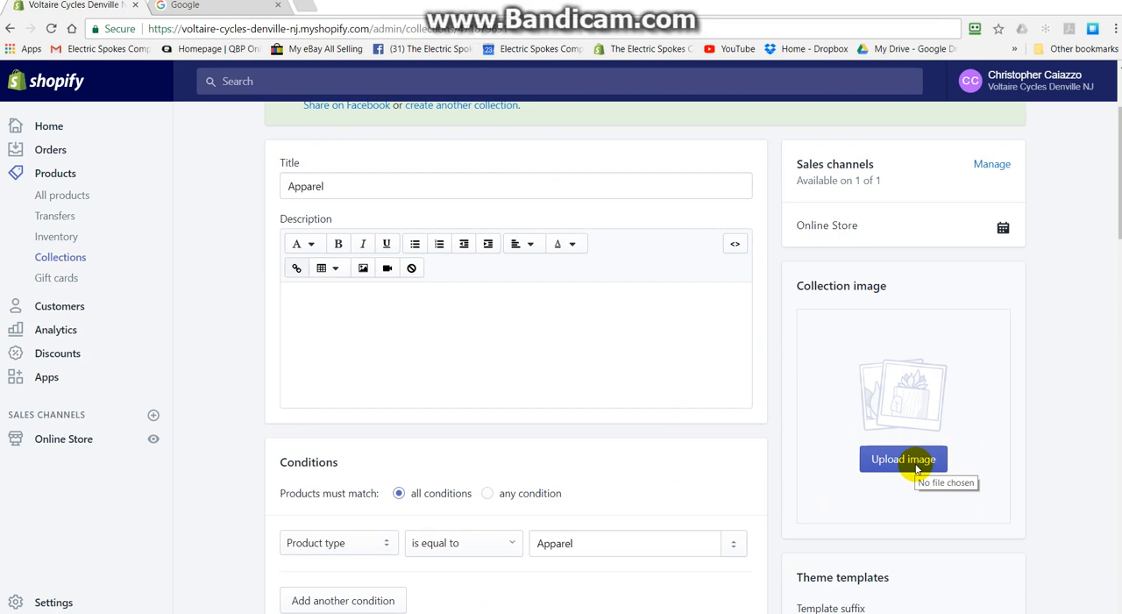
- Open the Inboard Hoodie product from the Apparel collection in a new browser tab and switch to it
{"action": "scroll", "coordinate": [1056, 379], "scroll_direction": "down", "scroll_amount": 8}
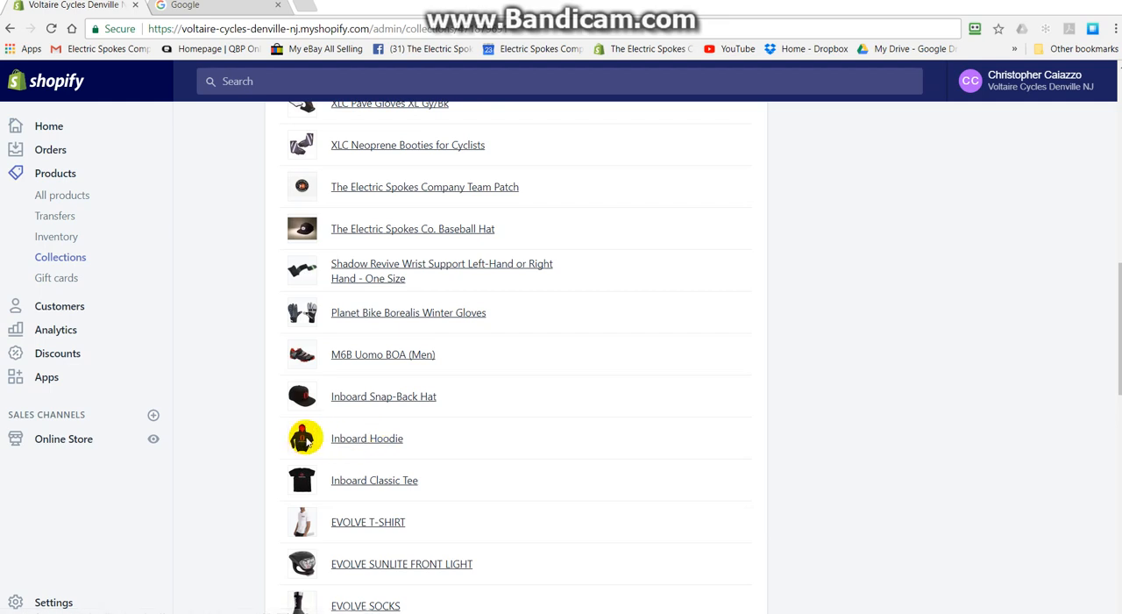
{"action": "right_click", "coordinate": [383, 445]}
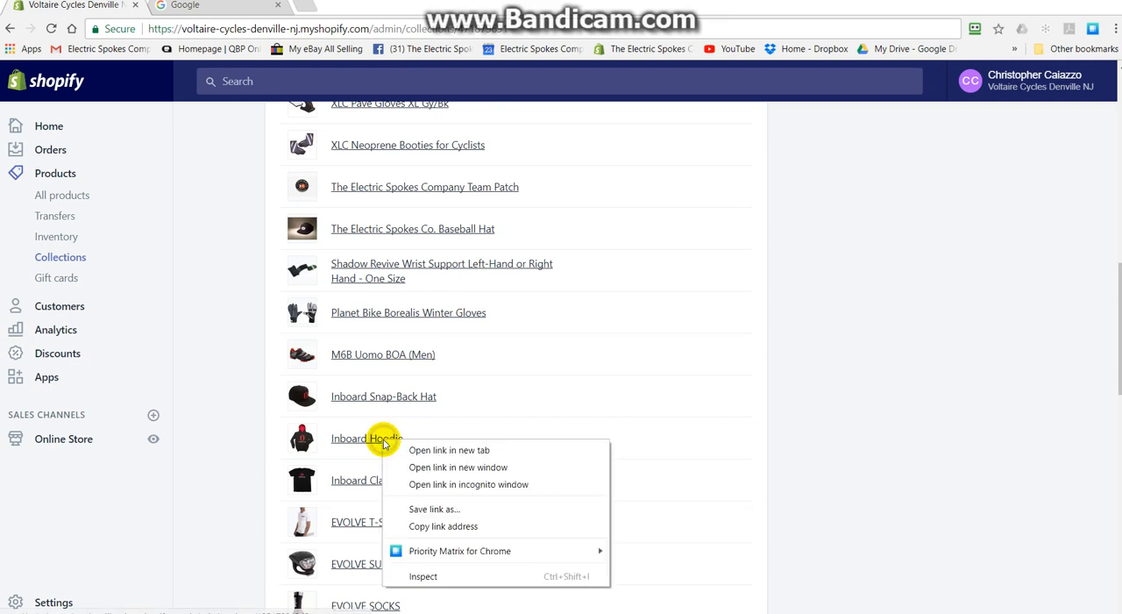
{"action": "left_click", "coordinate": [414, 449]}
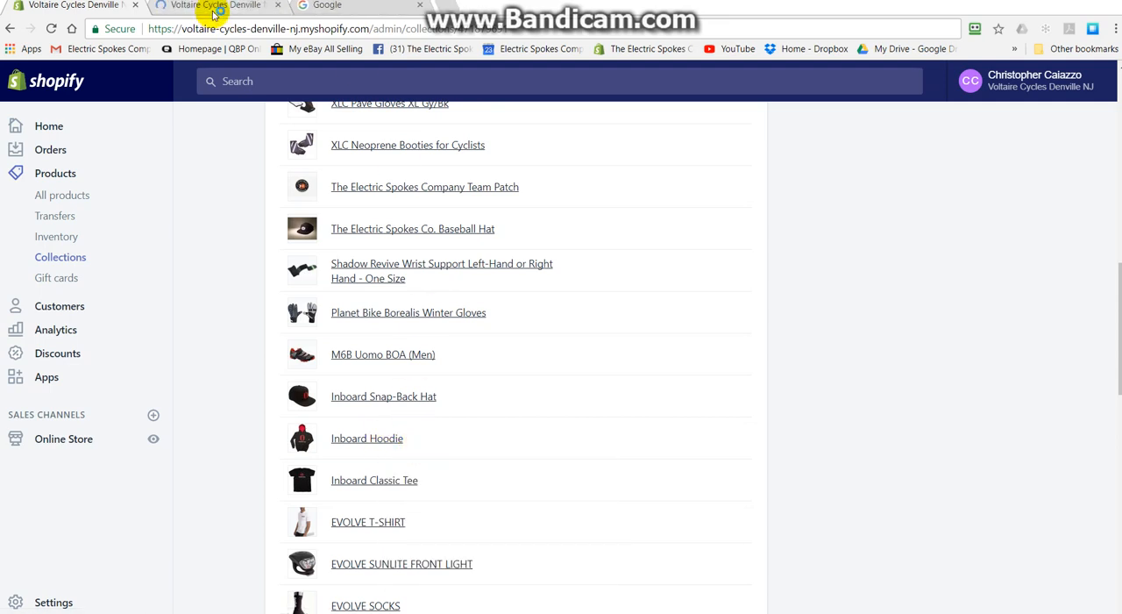
{"action": "left_click", "coordinate": [210, 7]}
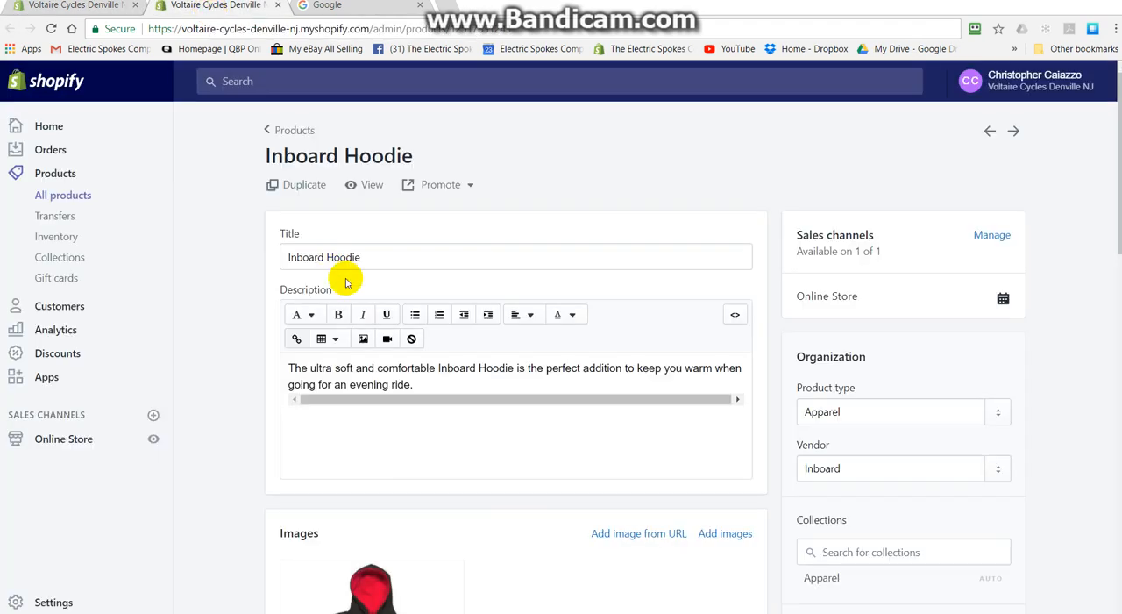
- Open the Inboard Hoodie's storefront page in a separate tab, then return to the product's admin page and examine its image
{"action": "right_click", "coordinate": [365, 186]}
{"action": "left_click", "coordinate": [386, 190]}
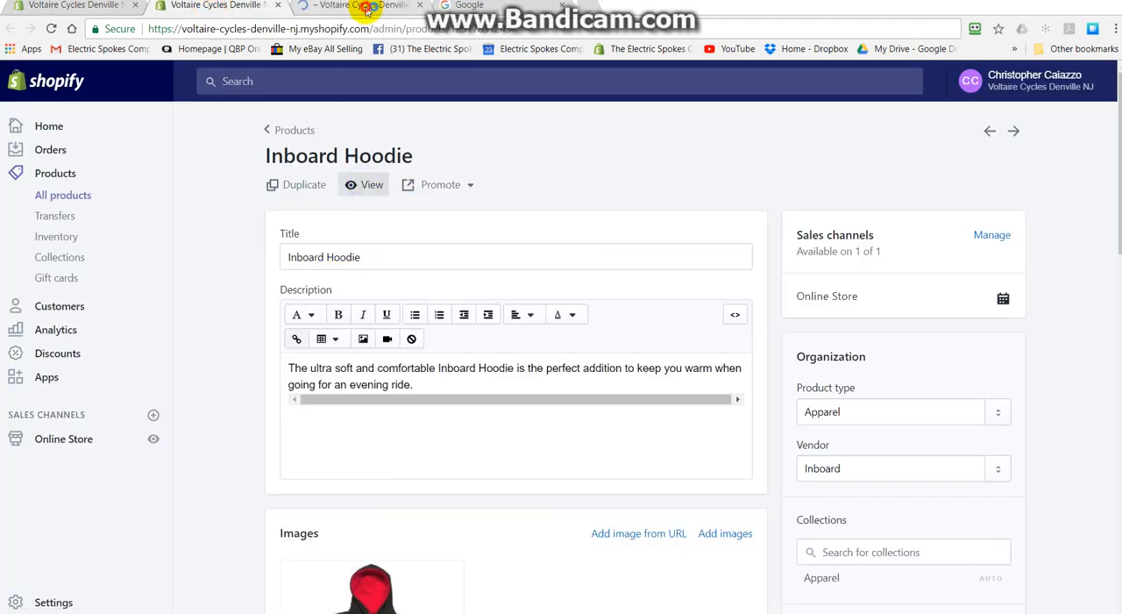
{"action": "left_click", "coordinate": [367, 7]}
{"action": "left_click", "coordinate": [242, 8]}
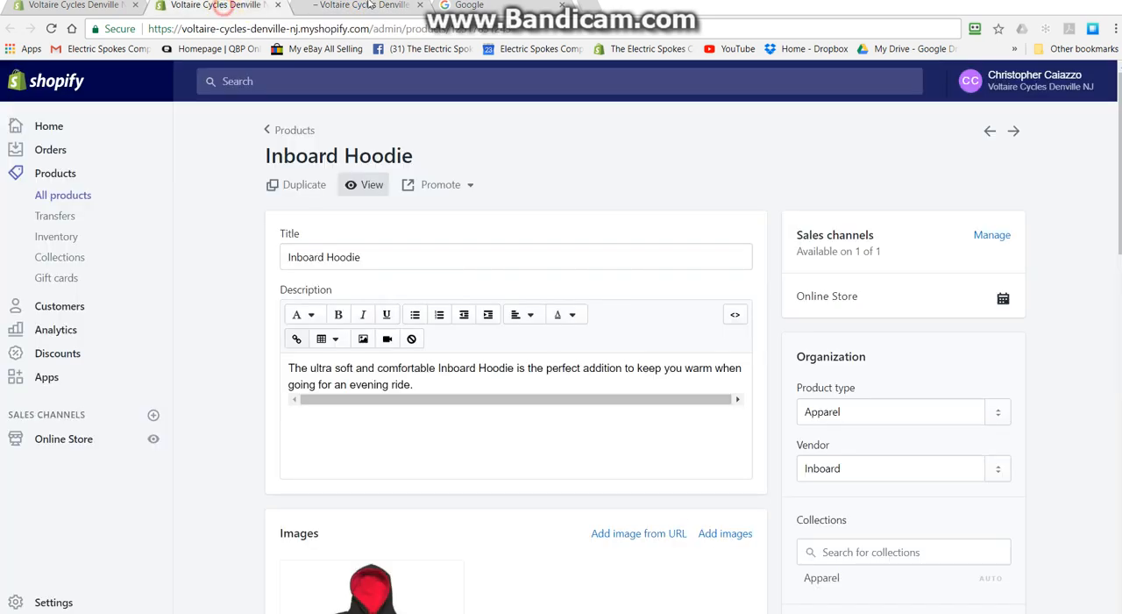
{"action": "scroll", "coordinate": [571, 173], "scroll_direction": "down", "scroll_amount": 3}
{"action": "scroll", "coordinate": [571, 174], "scroll_direction": "down", "scroll_amount": 1}
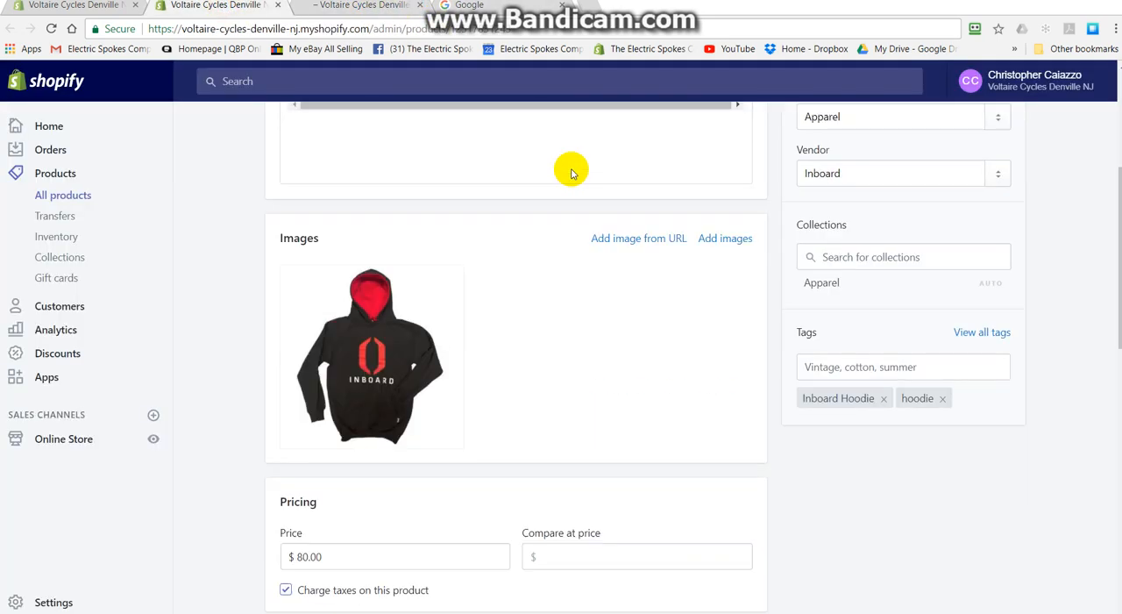
{"action": "mouse_move", "coordinate": [319, 336]}
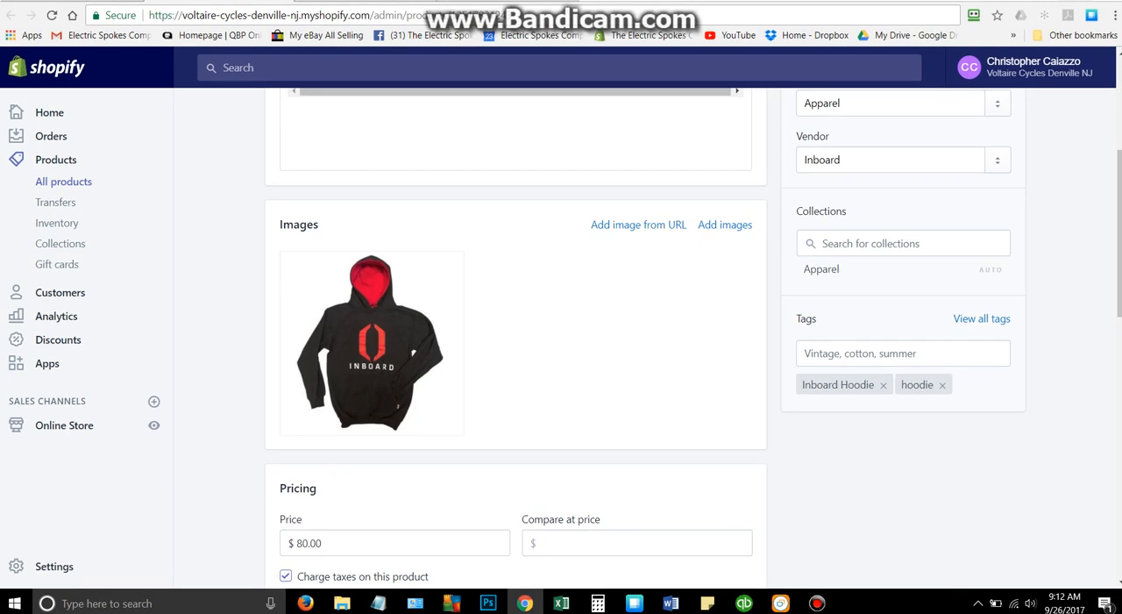
- Shrink and reposition the browser window so the desktop icons beside it are exposed and the whole page width still fits
{"action": "left_click_drag", "start_coordinate": [930, 2], "coordinate": [818, 150]}
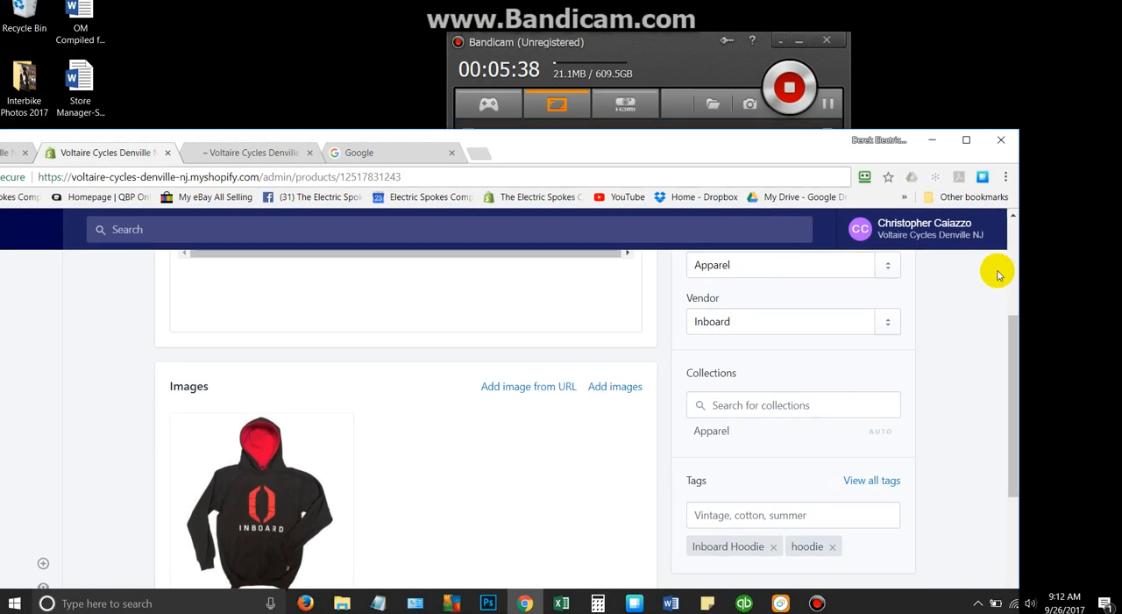
{"action": "left_click_drag", "start_coordinate": [1019, 270], "coordinate": [842, 248]}
{"action": "left_click_drag", "start_coordinate": [514, 151], "coordinate": [890, 4]}
{"action": "left_click_drag", "start_coordinate": [628, 342], "coordinate": [201, 375]}
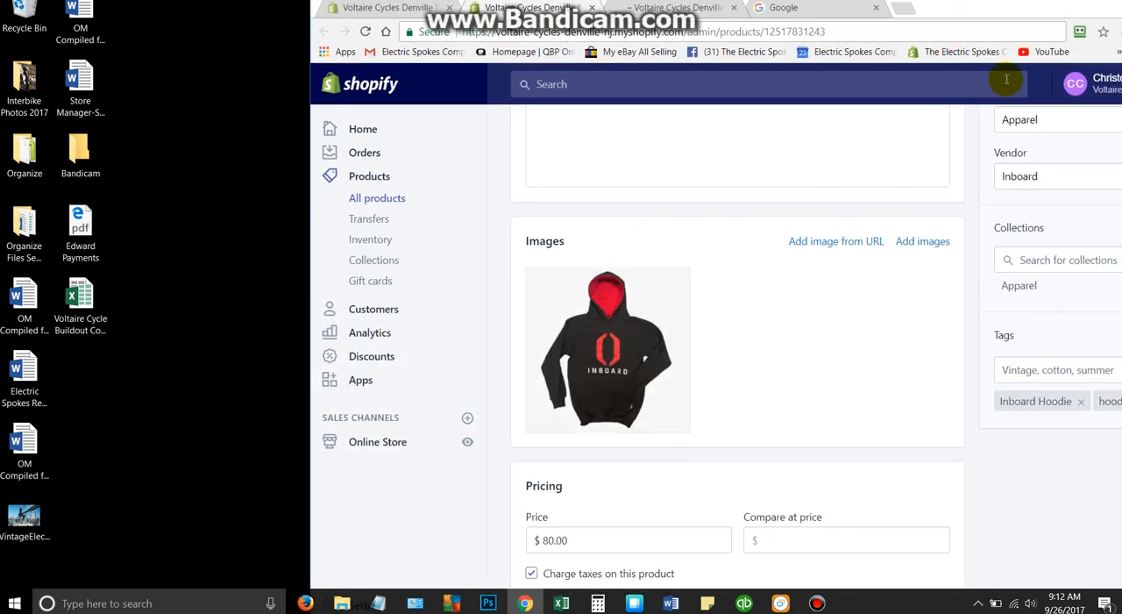
{"action": "left_click_drag", "start_coordinate": [982, 8], "coordinate": [828, 9]}
{"action": "left_click_drag", "start_coordinate": [760, 22], "coordinate": [735, 24]}
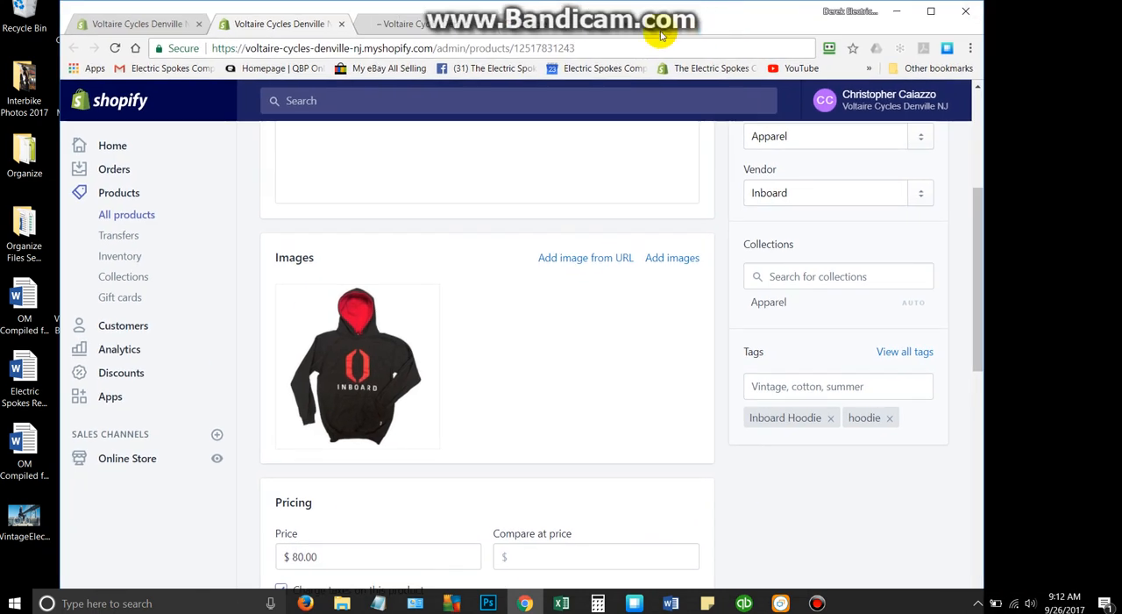
- Open the electricspokesco.com website in the Google tab
{"action": "left_click", "coordinate": [589, 32]}
{"action": "left_click", "coordinate": [569, 47]}
{"action": "type", "text": "electricspokesco.com"}
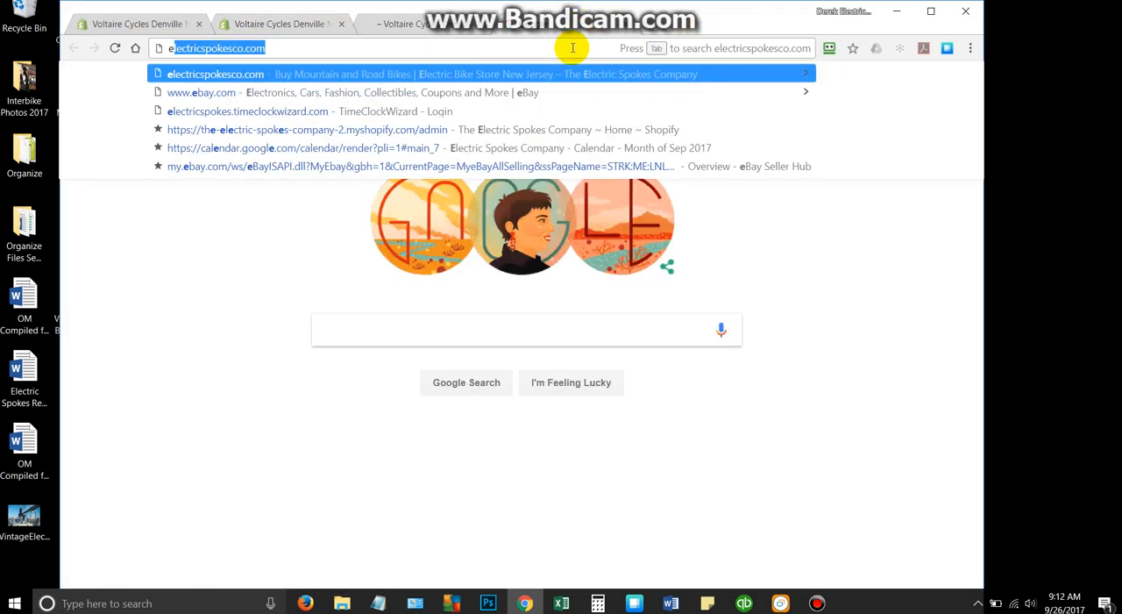
{"action": "key", "text": "Return"}
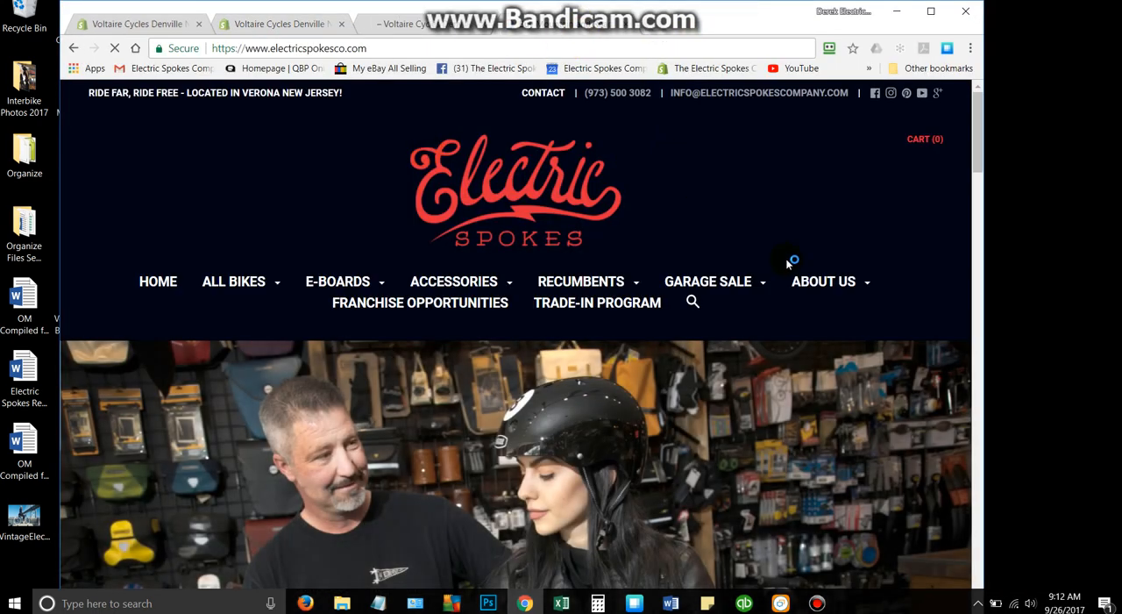
- Search Google Images for "inboard hoodie" and enlarge the black Inboard hoodie with the red-lined hood
{"action": "mouse_move", "coordinate": [721, 301]}
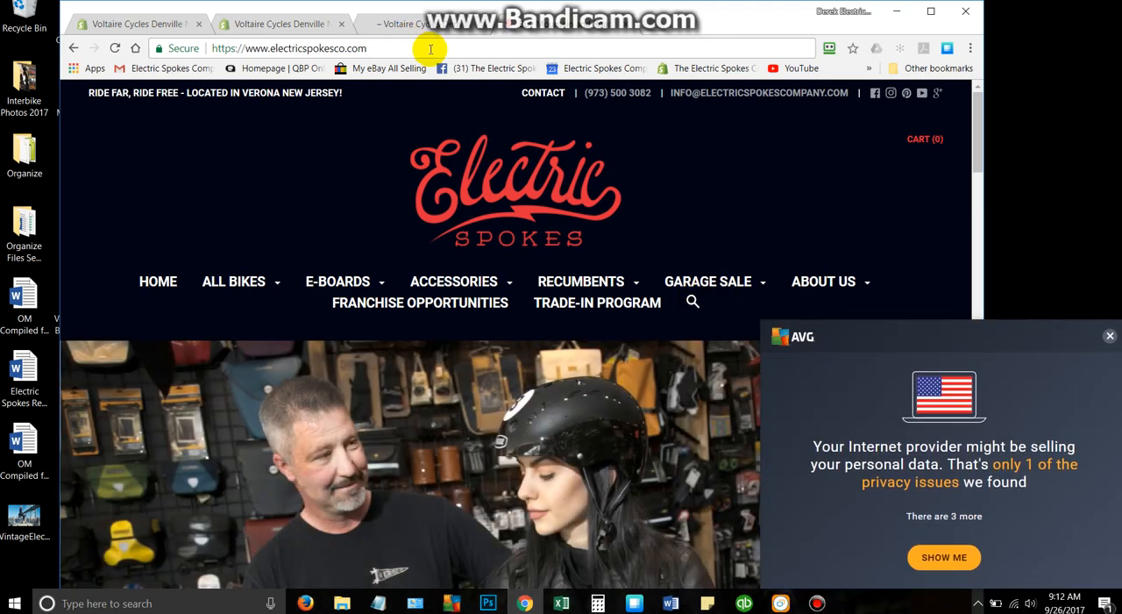
{"action": "left_click", "coordinate": [431, 49]}
{"action": "type", "text": "inboard h"}
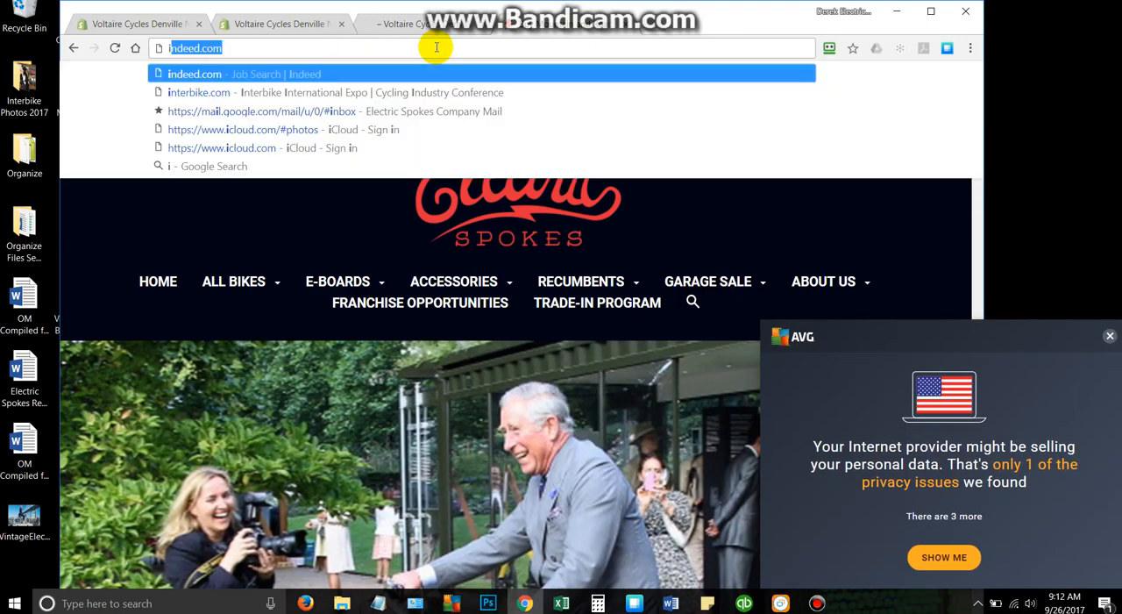
{"action": "type", "text": "oodie"}
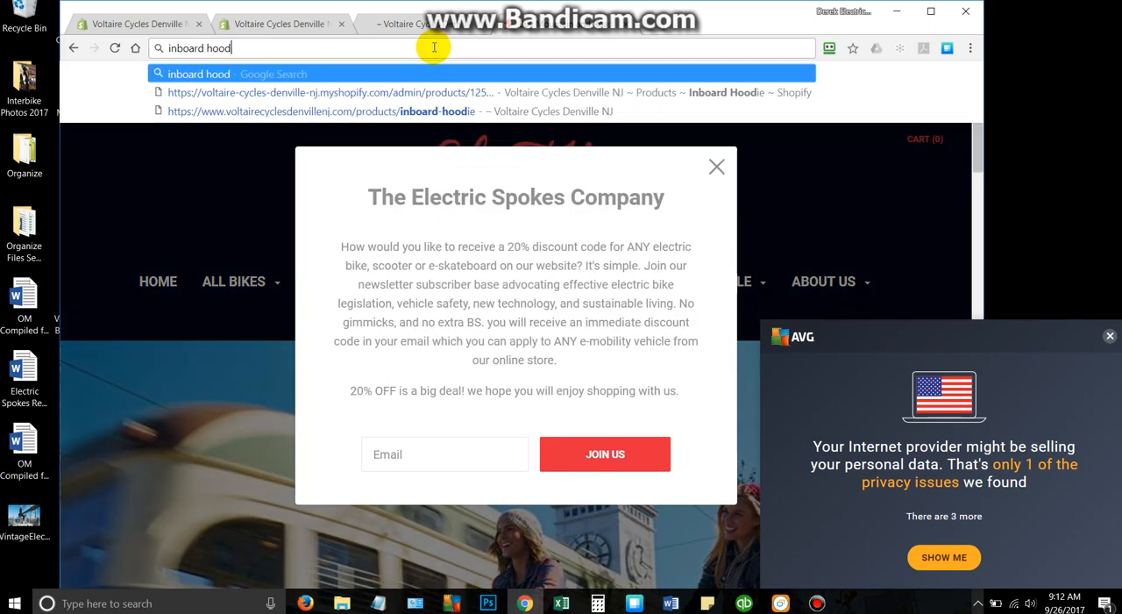
{"action": "key", "text": "Return"}
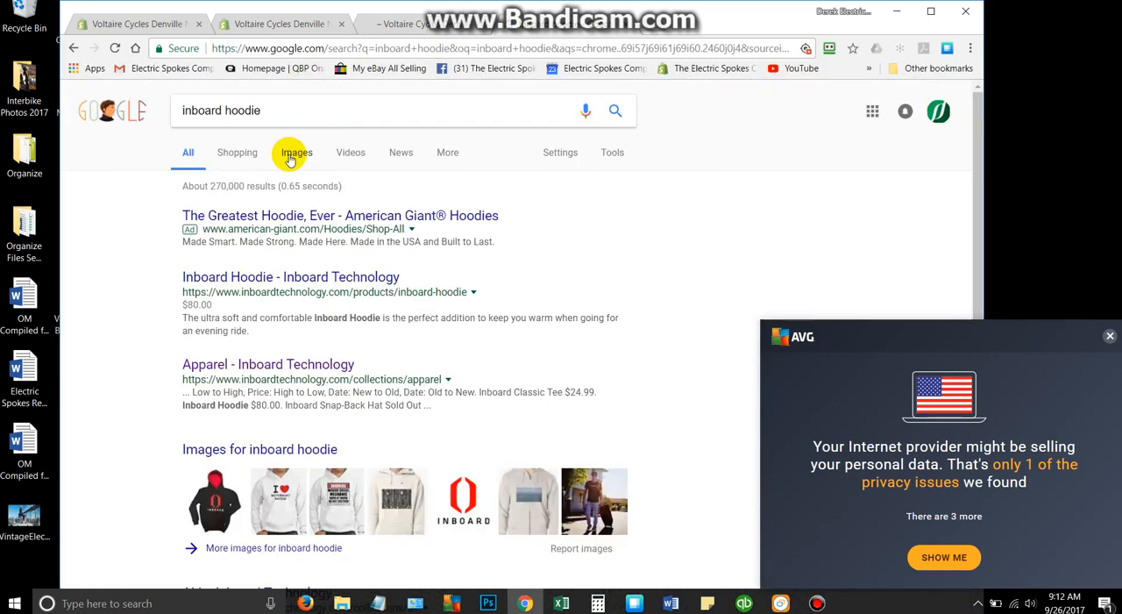
{"action": "left_click", "coordinate": [298, 153]}
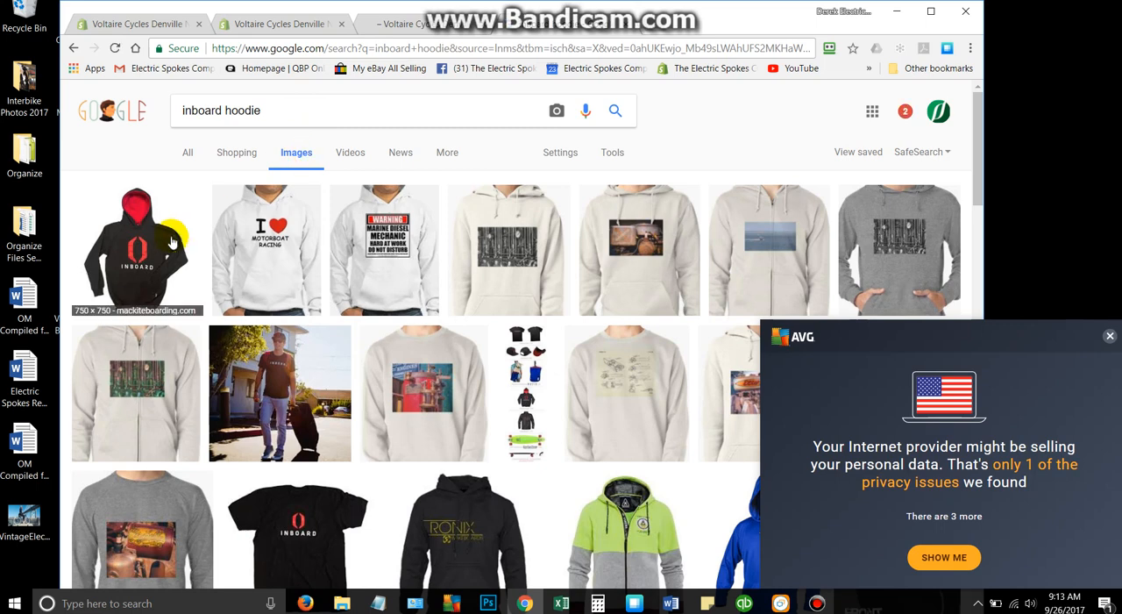
{"action": "left_click", "coordinate": [160, 249]}
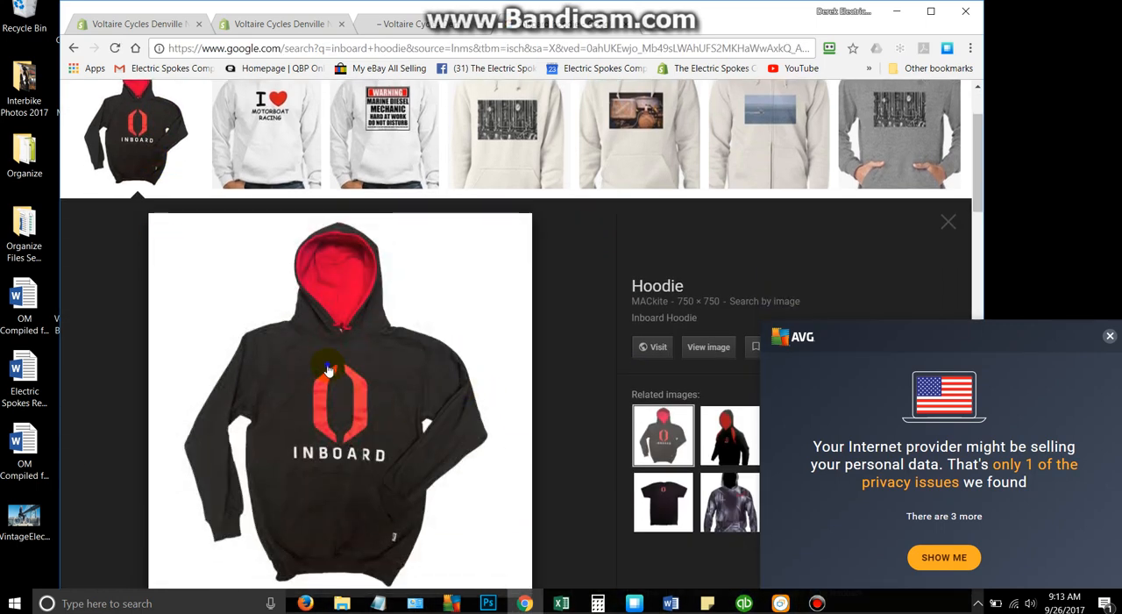
- Save the hoodie picture to the Desktop as a JPEG, replacing the number string after "Inboard_classic_logo_hoody_" with a custom ending
{"action": "right_click", "coordinate": [329, 367]}
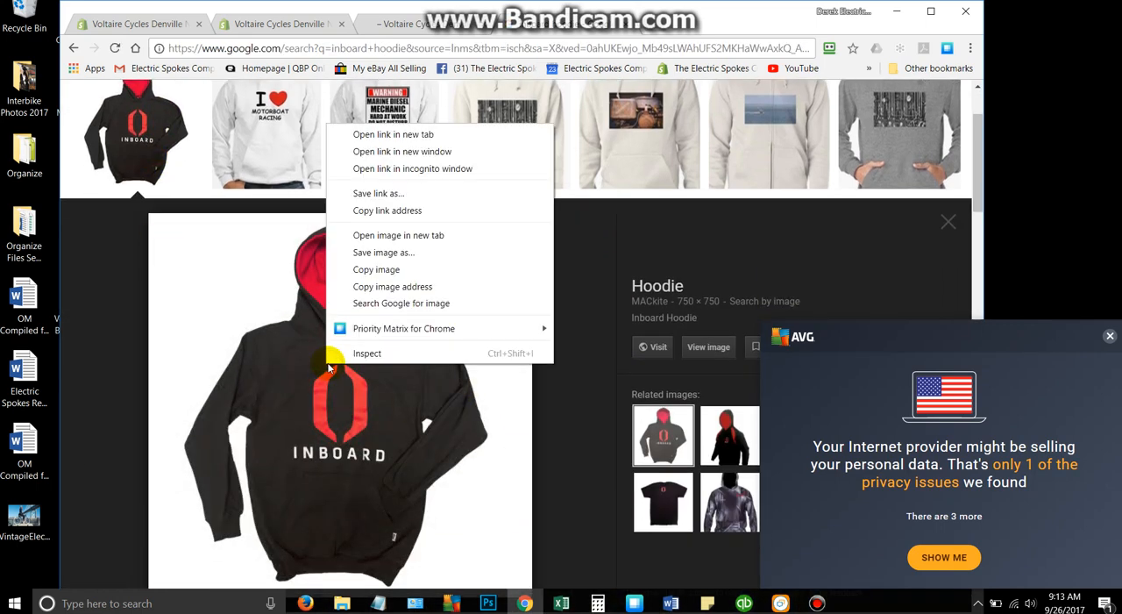
{"action": "left_click", "coordinate": [384, 253]}
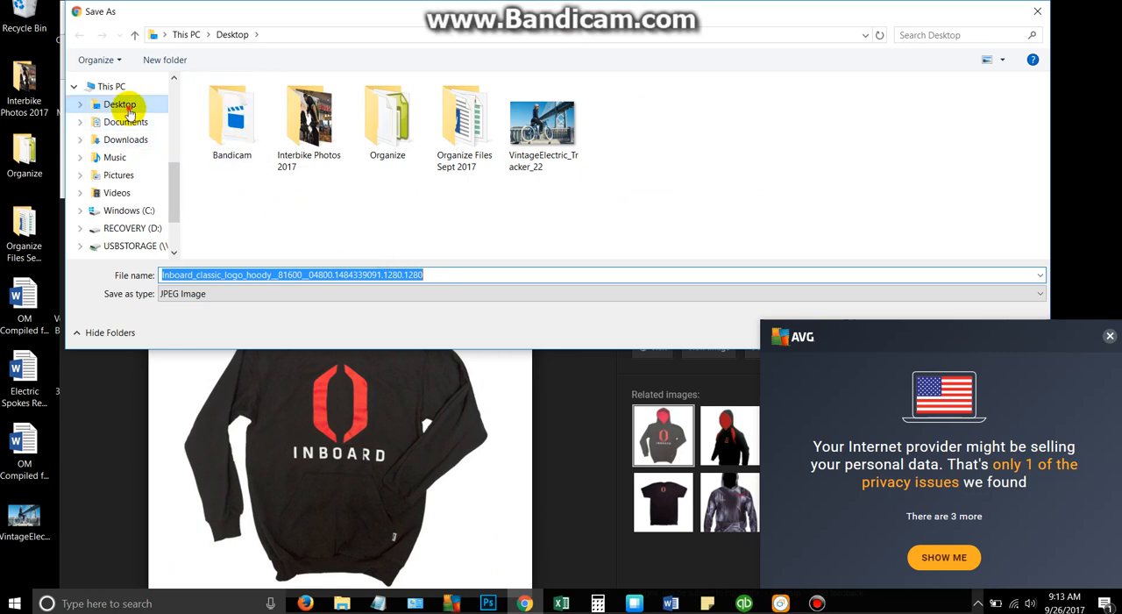
{"action": "left_click", "coordinate": [131, 107]}
{"action": "double_click", "coordinate": [461, 275]}
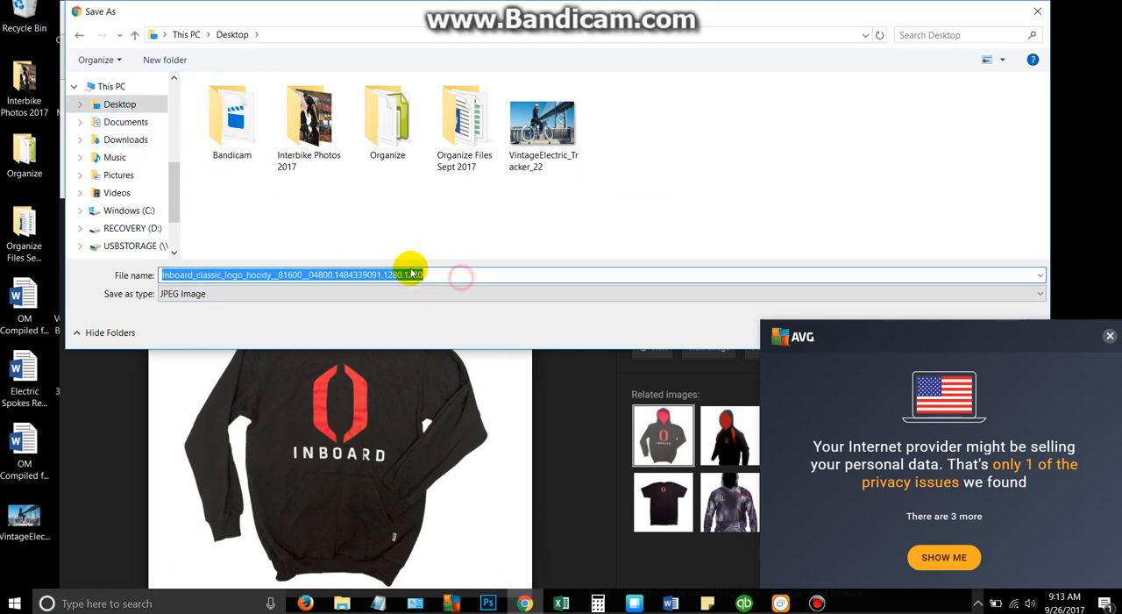
{"action": "double_click", "coordinate": [428, 274]}
{"action": "left_click_drag", "start_coordinate": [427, 275], "coordinate": [313, 273]}
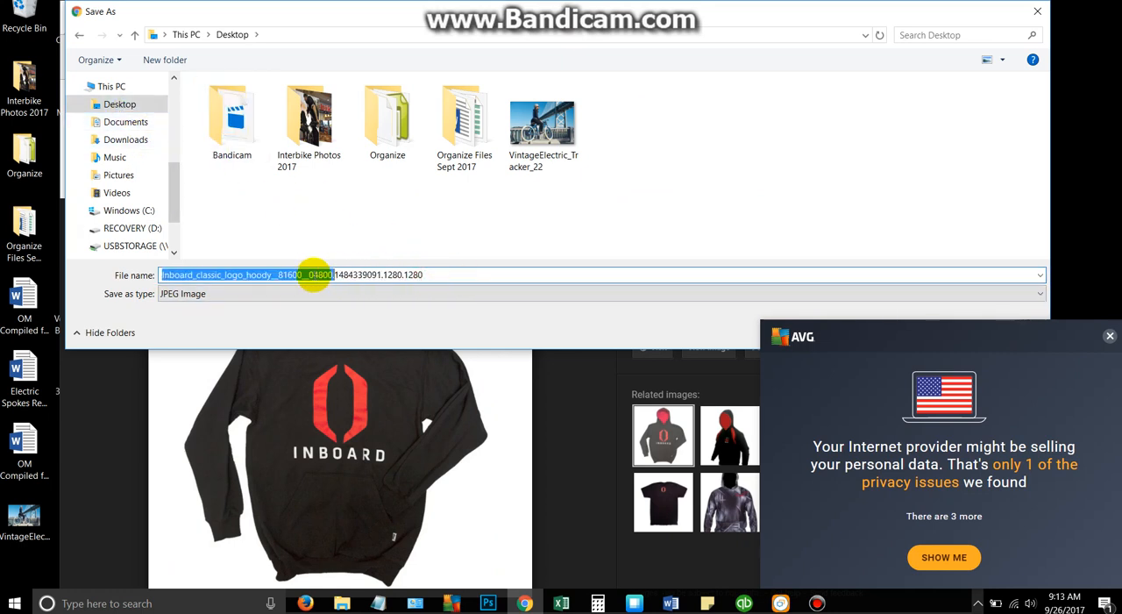
{"action": "left_click", "coordinate": [443, 271]}
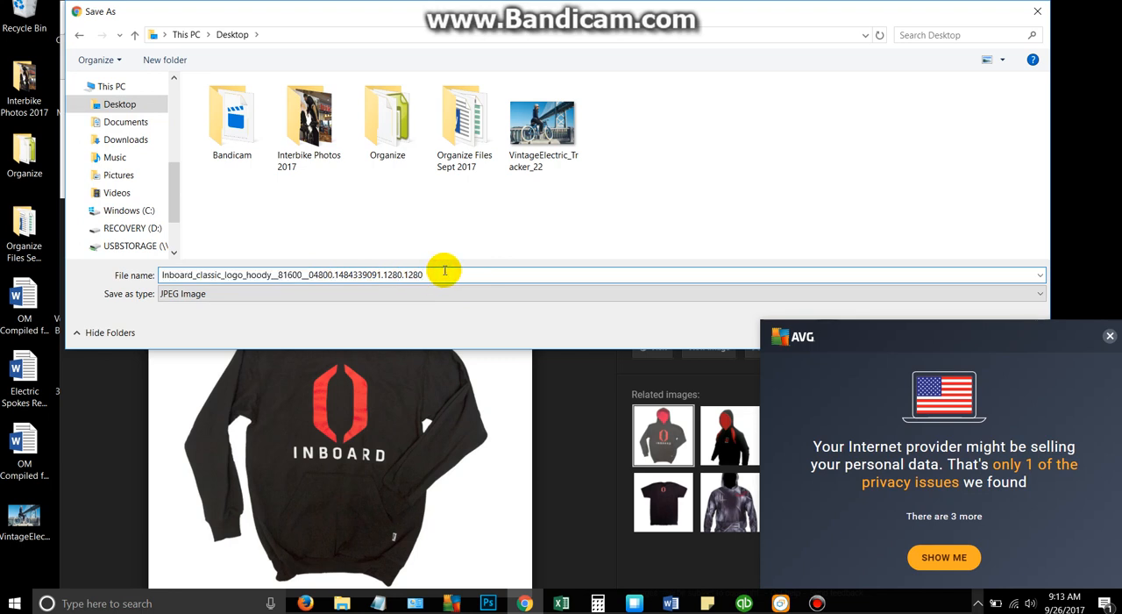
{"action": "key", "text": "BackSpace"}
{"action": "key", "text": "BackSpace"}
{"action": "key", "text": "BackSpace"}
{"action": "key", "text": "BackSpace"}
{"action": "key", "text": "BackSpace"}
{"action": "key", "text": "BackSpace"}
{"action": "key", "text": "BackSpace"}
{"action": "key", "text": "BackSpace"}
{"action": "key", "text": "BackSpace"}
{"action": "key", "text": "BackSpace"}
{"action": "key", "text": "BackSpace"}
{"action": "key", "text": "BackSpace"}
{"action": "key", "text": "BackSpace"}
{"action": "key", "text": "BackSpace"}
{"action": "key", "text": "BackSpace"}
{"action": "key", "text": "BackSpace"}
{"action": "key", "text": "BackSpace"}
{"action": "key", "text": "BackSpace"}
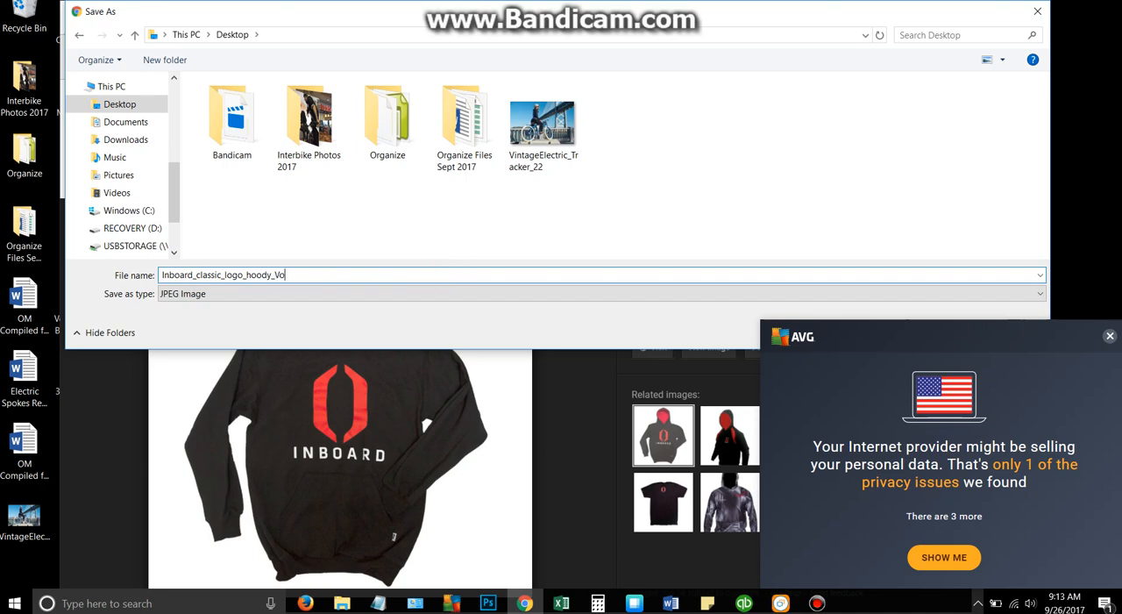
{"action": "key", "text": "Return"}
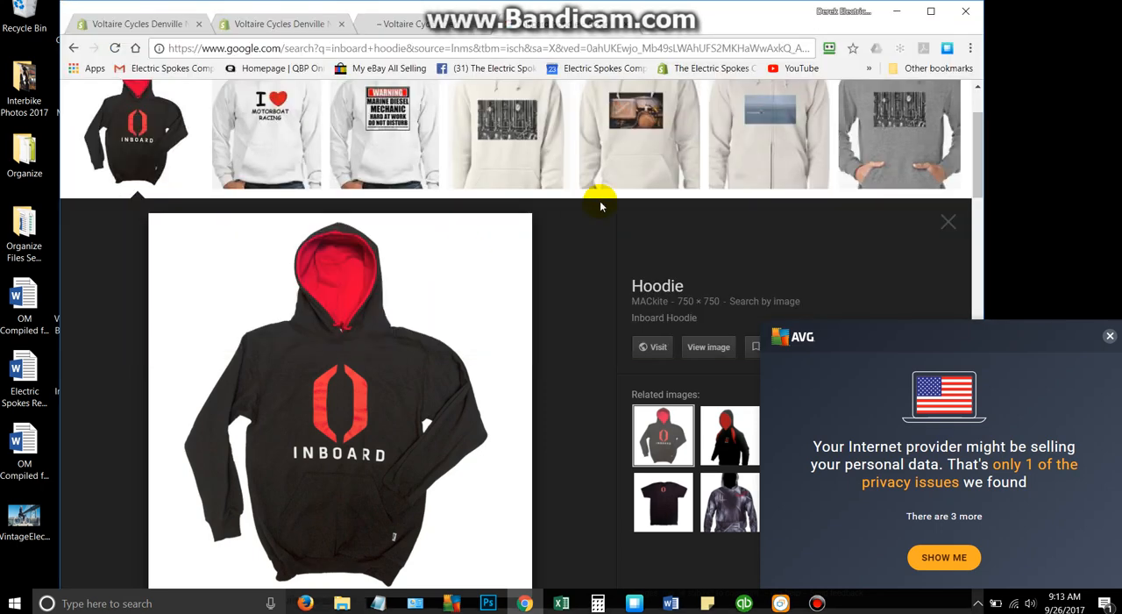
- Bring up the Inboard Hoodie's product page, dismiss the AVG privacy notification, and look over the product's image and collection
{"action": "left_click", "coordinate": [316, 24]}
{"action": "left_click", "coordinate": [1107, 333]}
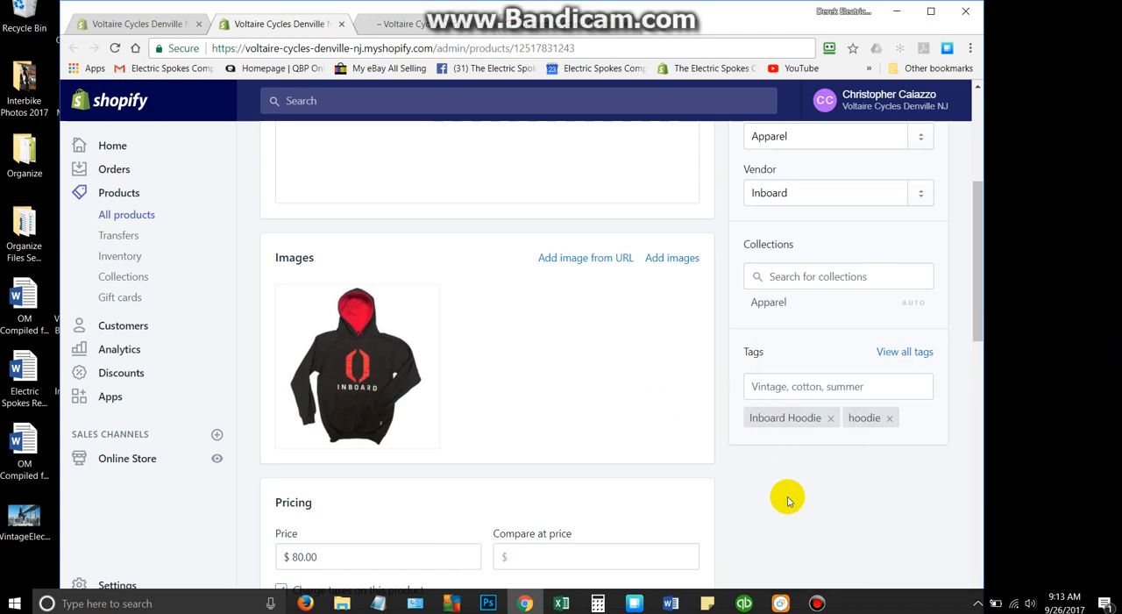
{"action": "scroll", "coordinate": [815, 474], "scroll_direction": "up", "scroll_amount": 2}
{"action": "scroll", "coordinate": [739, 431], "scroll_direction": "down", "scroll_amount": 1}
{"action": "scroll", "coordinate": [739, 432], "scroll_direction": "down", "scroll_amount": 1}
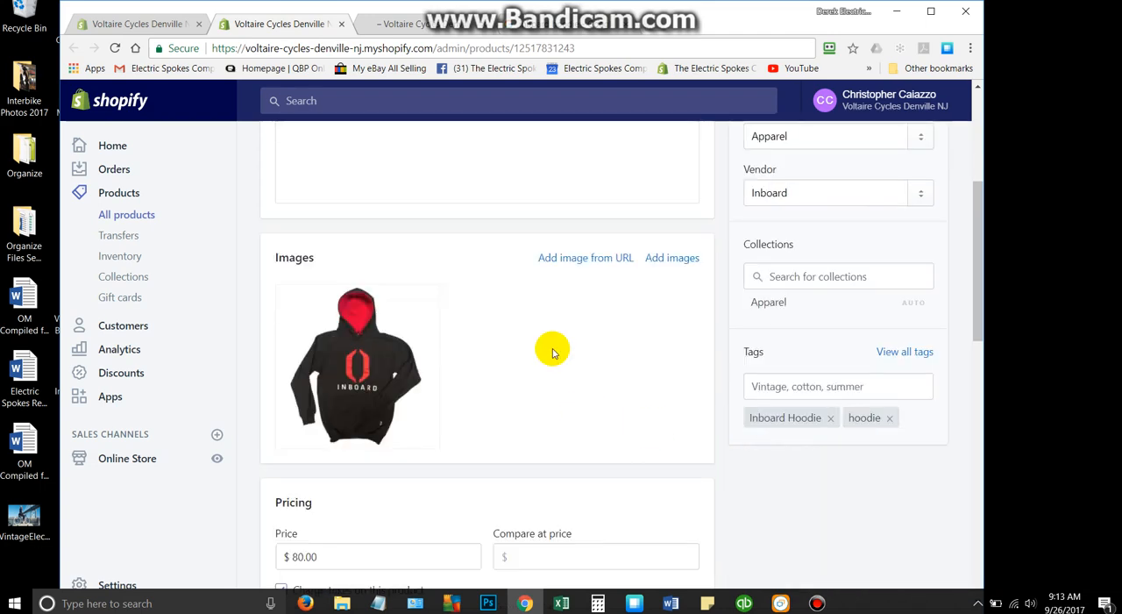
- Upload the Desktop picture Inboard_classic_logo_hoody_Voltaire Cycle as the Apparel collection's image and save the collection
{"action": "left_click", "coordinate": [137, 24]}
{"action": "scroll", "coordinate": [895, 351], "scroll_direction": "up", "scroll_amount": 10}
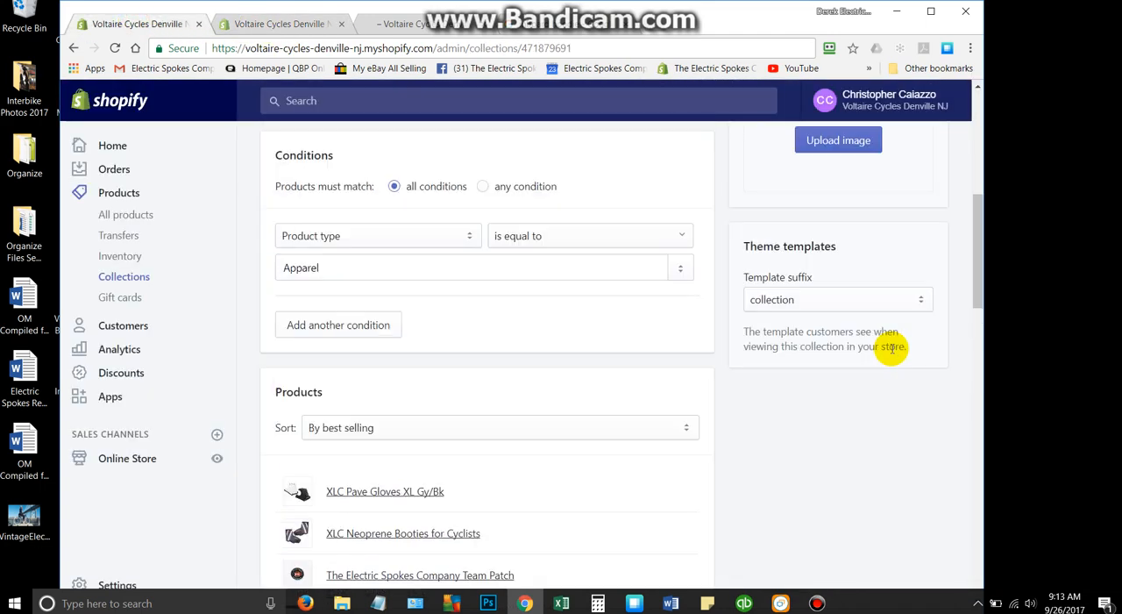
{"action": "left_click", "coordinate": [851, 434]}
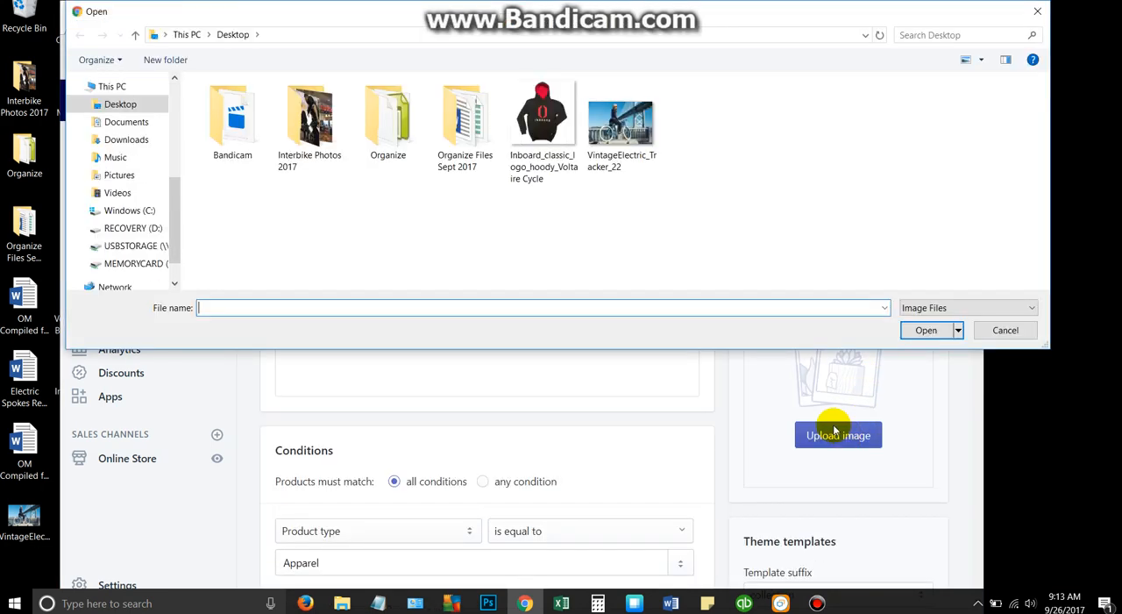
{"action": "left_click", "coordinate": [572, 171]}
{"action": "left_click", "coordinate": [926, 330]}
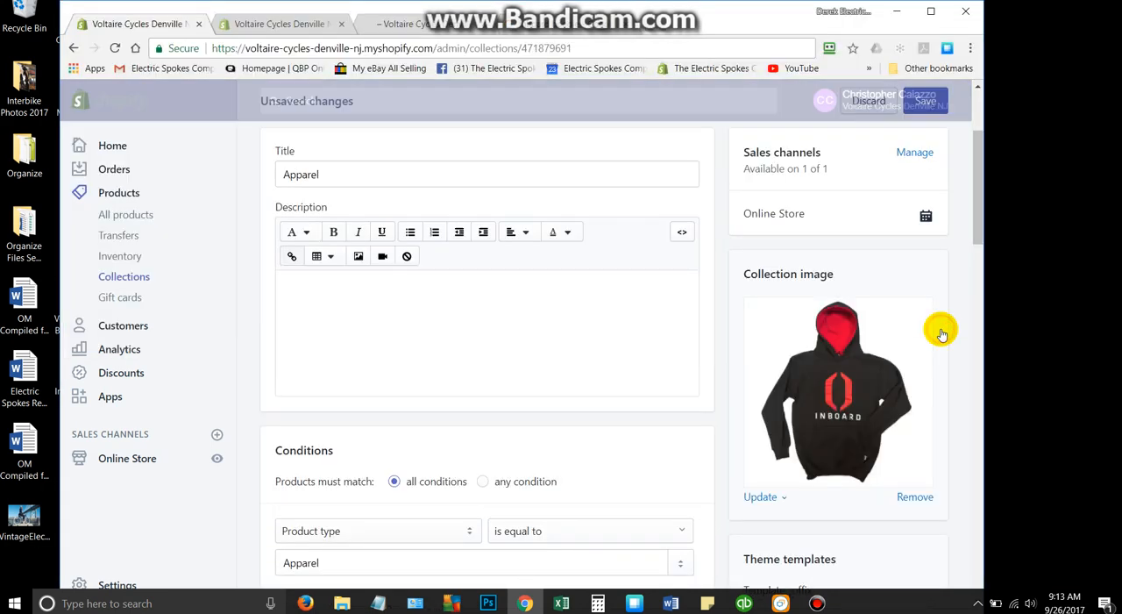
{"action": "scroll", "coordinate": [922, 167], "scroll_direction": "up", "scroll_amount": 3}
{"action": "left_click", "coordinate": [926, 101]}
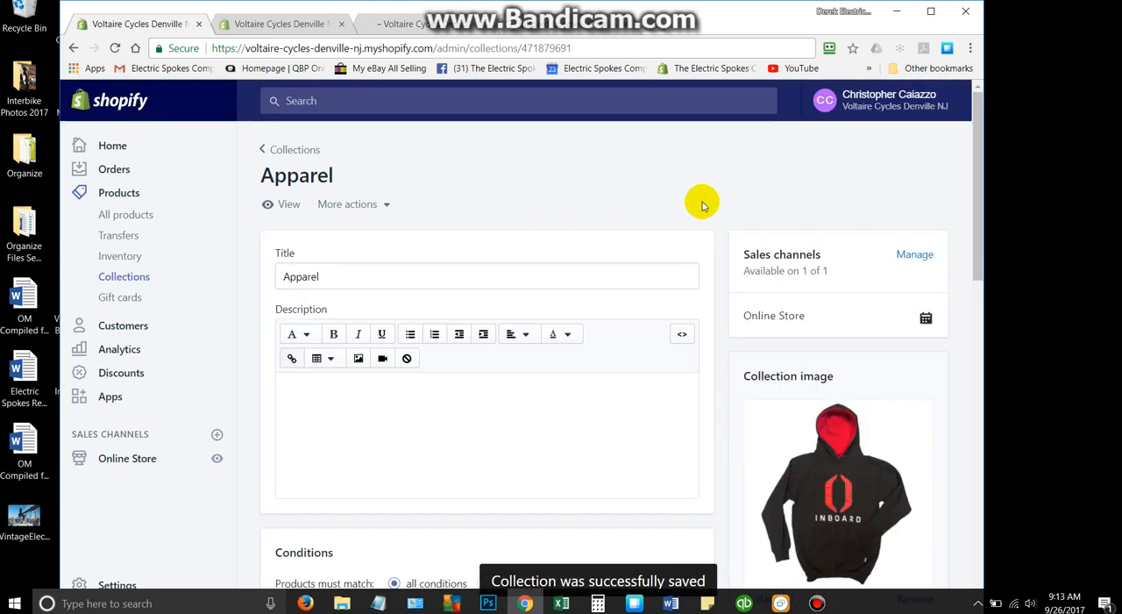
- Examine the saved Apparel collection's conditions and products, and review the store's full list of collections
{"action": "scroll", "coordinate": [702, 215], "scroll_direction": "down", "scroll_amount": 12}
{"action": "scroll", "coordinate": [722, 226], "scroll_direction": "up", "scroll_amount": 10}
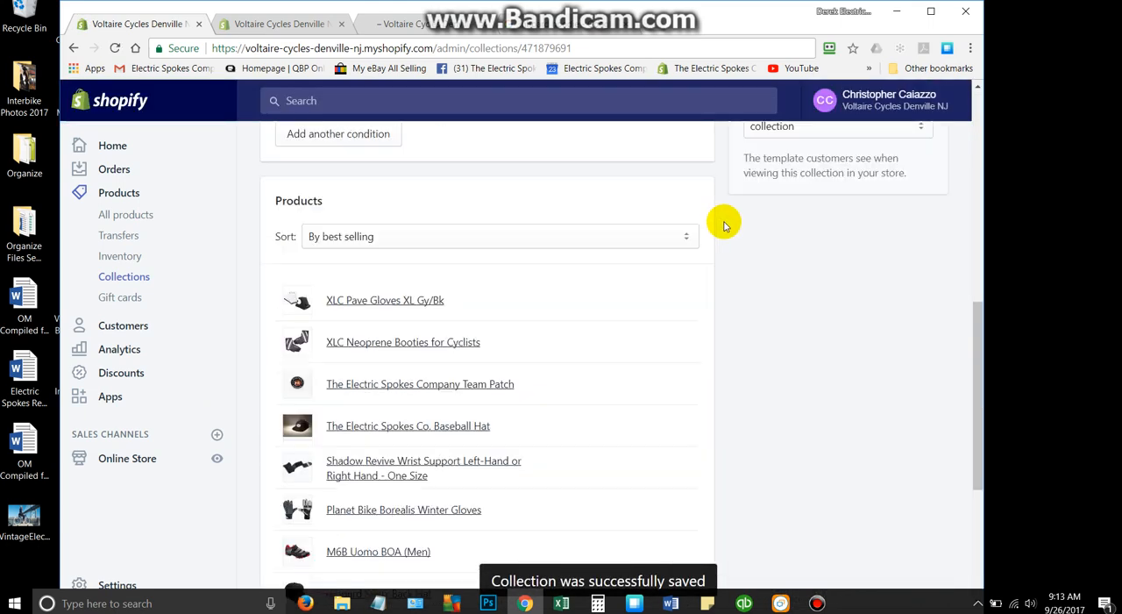
{"action": "scroll", "coordinate": [837, 317], "scroll_direction": "down", "scroll_amount": 4}
{"action": "scroll", "coordinate": [836, 314], "scroll_direction": "up", "scroll_amount": 2}
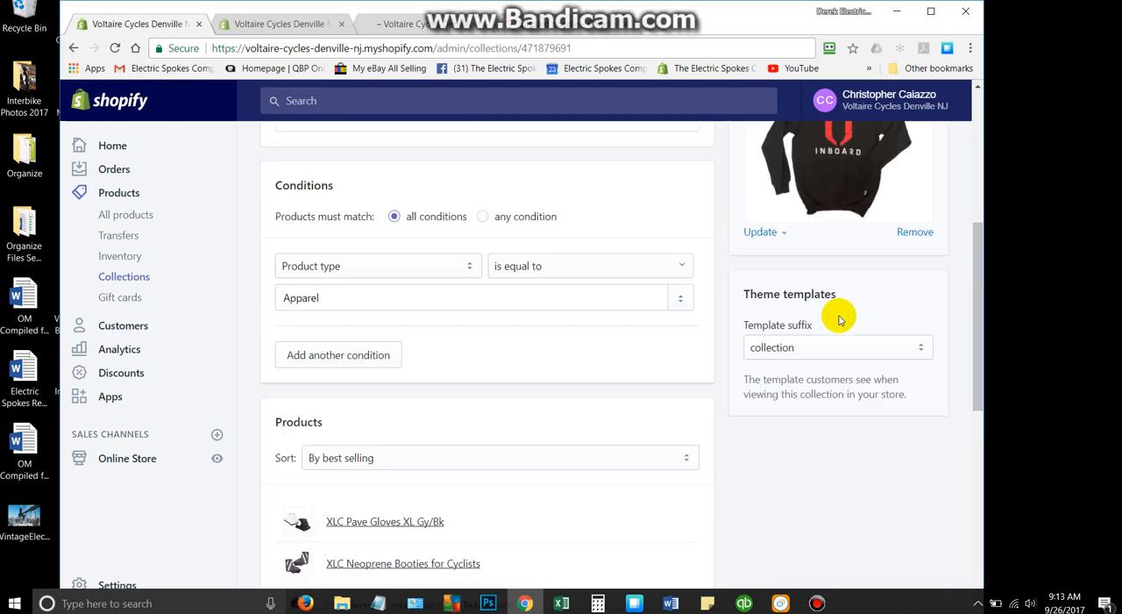
{"action": "scroll", "coordinate": [836, 314], "scroll_direction": "down", "scroll_amount": 2}
{"action": "scroll", "coordinate": [728, 391], "scroll_direction": "up", "scroll_amount": 8}
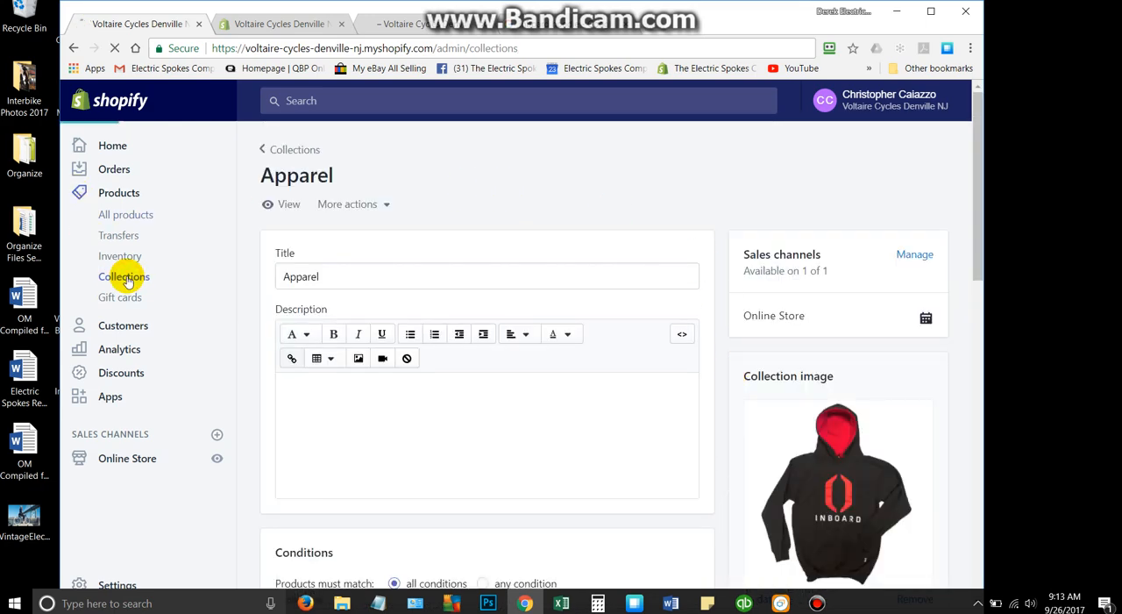
{"action": "scroll", "coordinate": [634, 203], "scroll_direction": "down", "scroll_amount": 2}
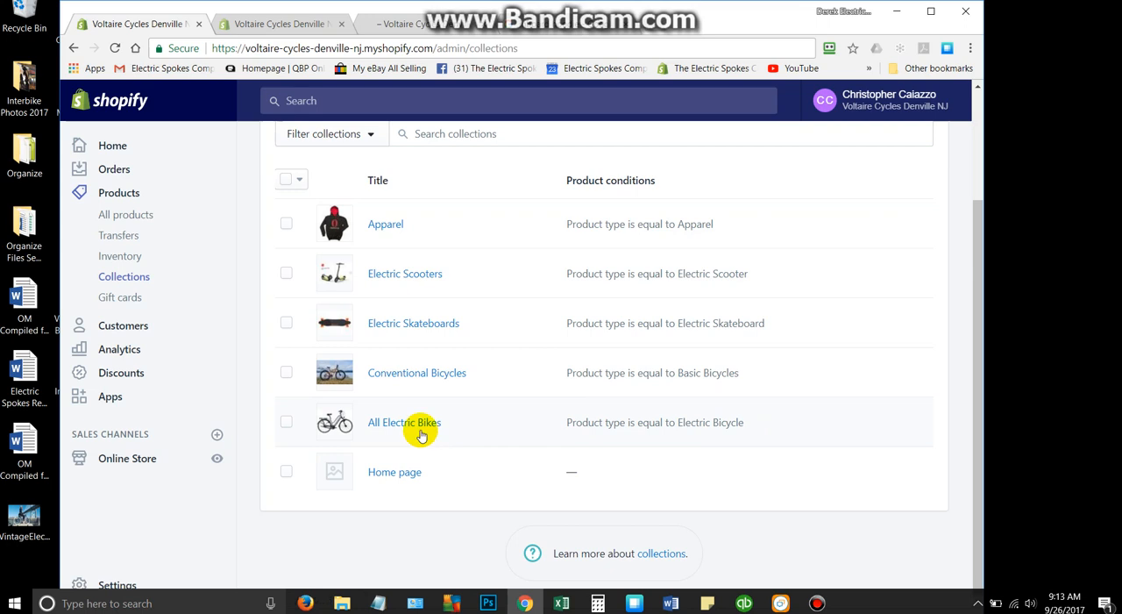
{"action": "scroll", "coordinate": [676, 327], "scroll_direction": "up", "scroll_amount": 2}
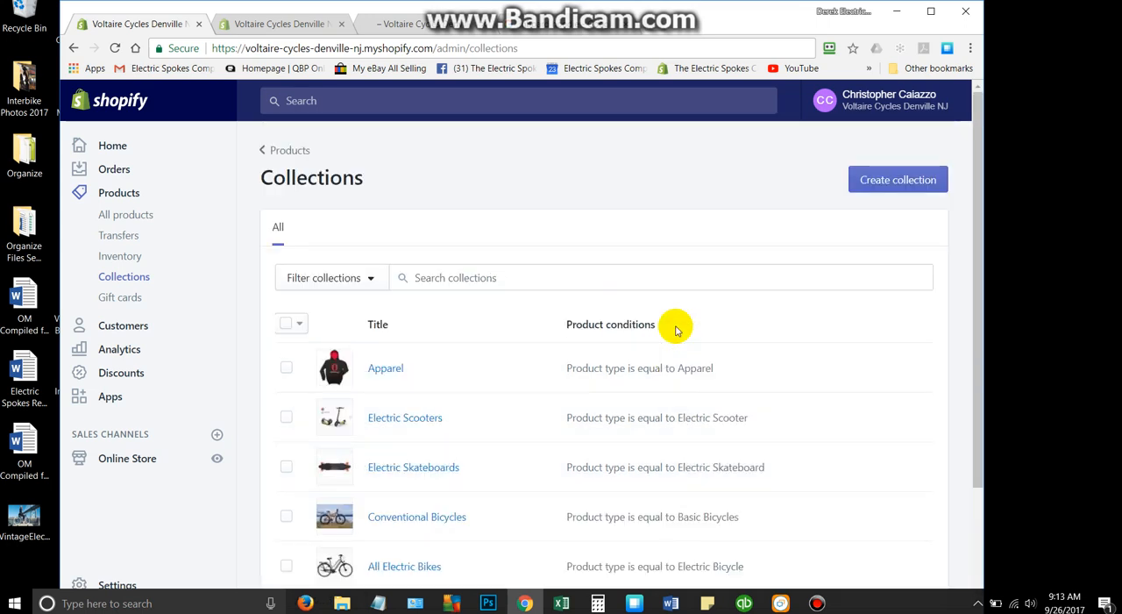
- Start a new automatic collection with the condition Product type is equal to Bags, and try to save it
{"action": "left_click", "coordinate": [882, 180]}
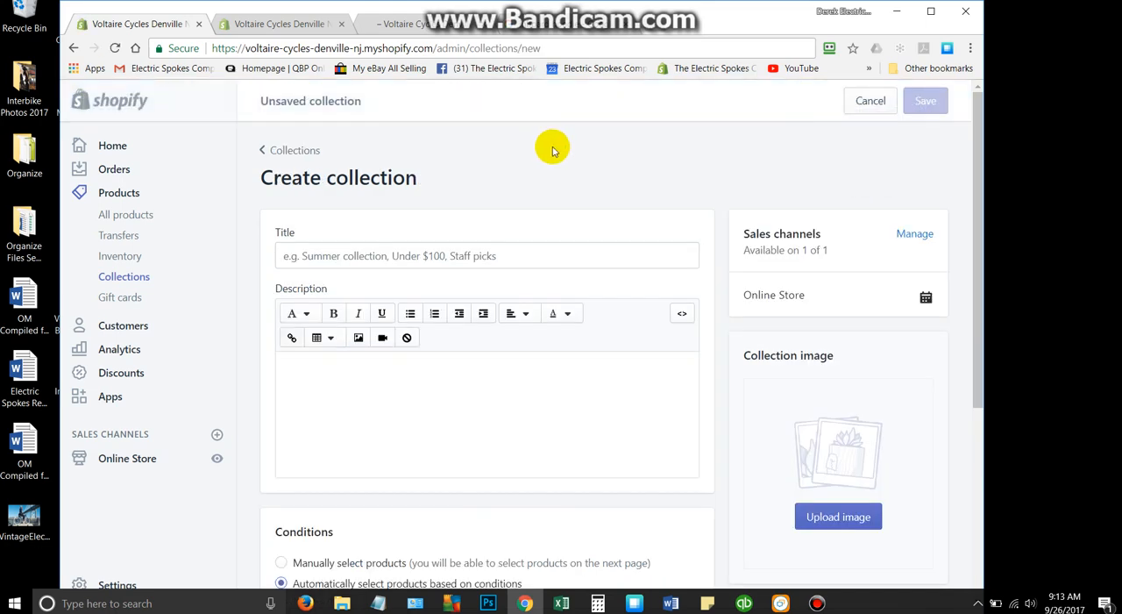
{"action": "scroll", "coordinate": [552, 149], "scroll_direction": "down", "scroll_amount": 4}
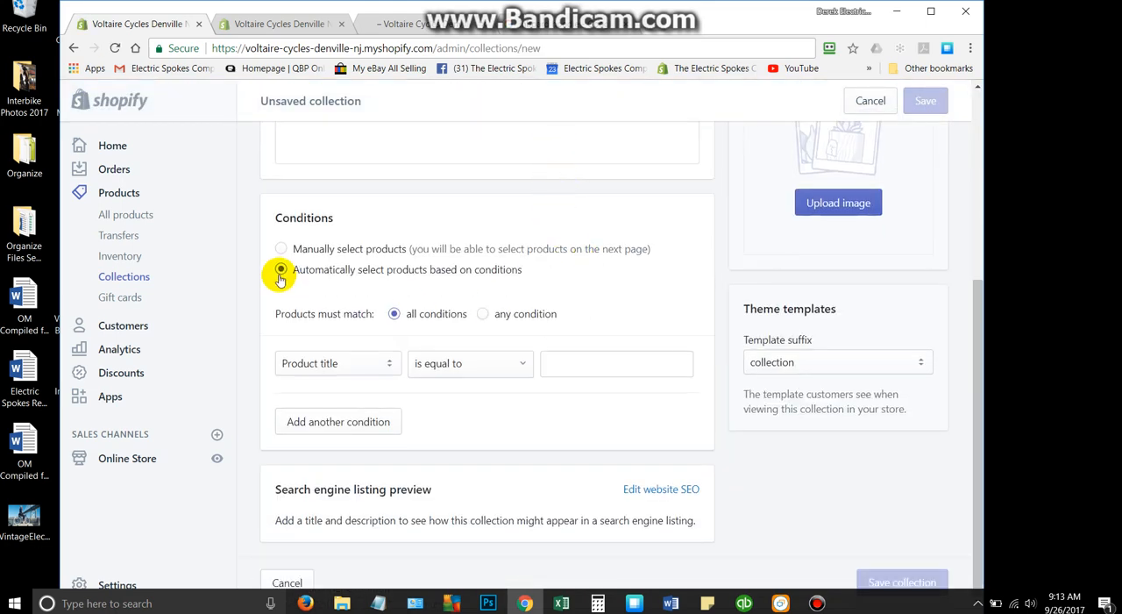
{"action": "left_click", "coordinate": [391, 365]}
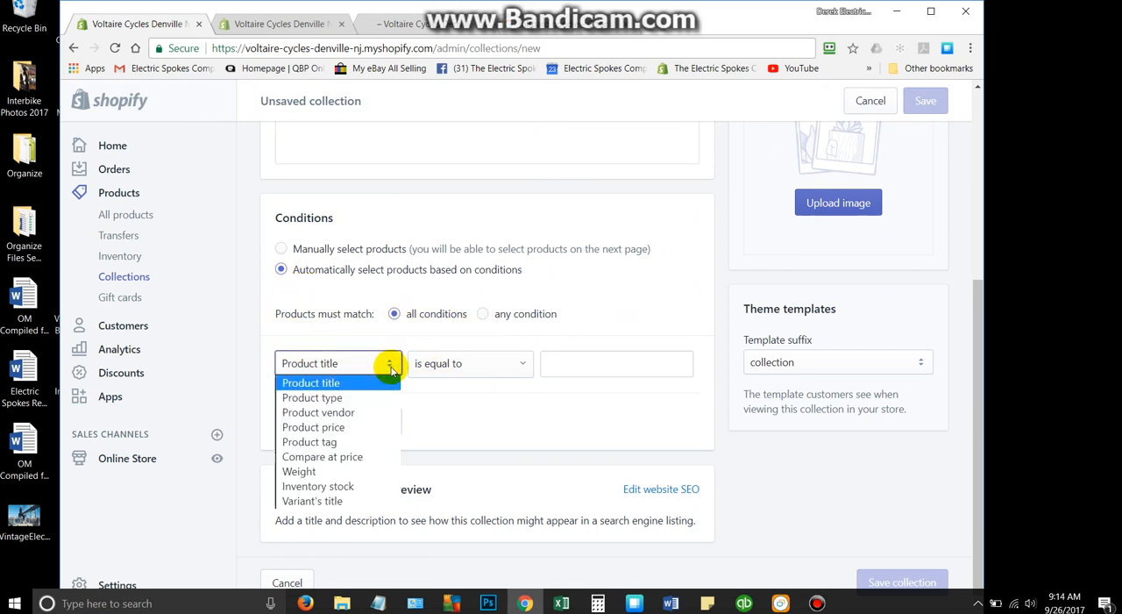
{"action": "left_click", "coordinate": [359, 402]}
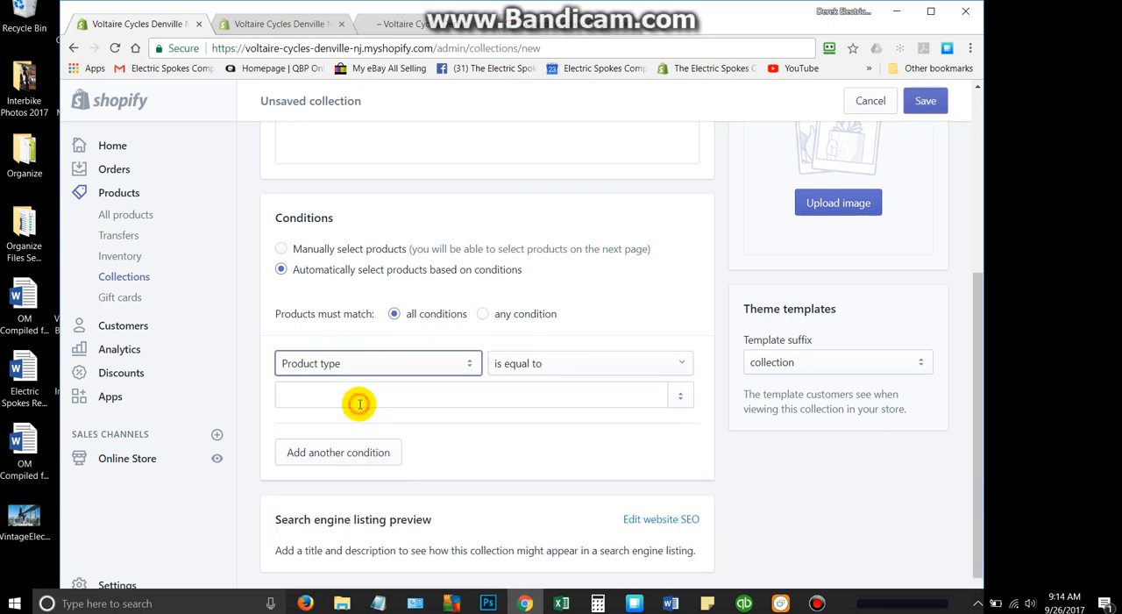
{"action": "left_click", "coordinate": [680, 396]}
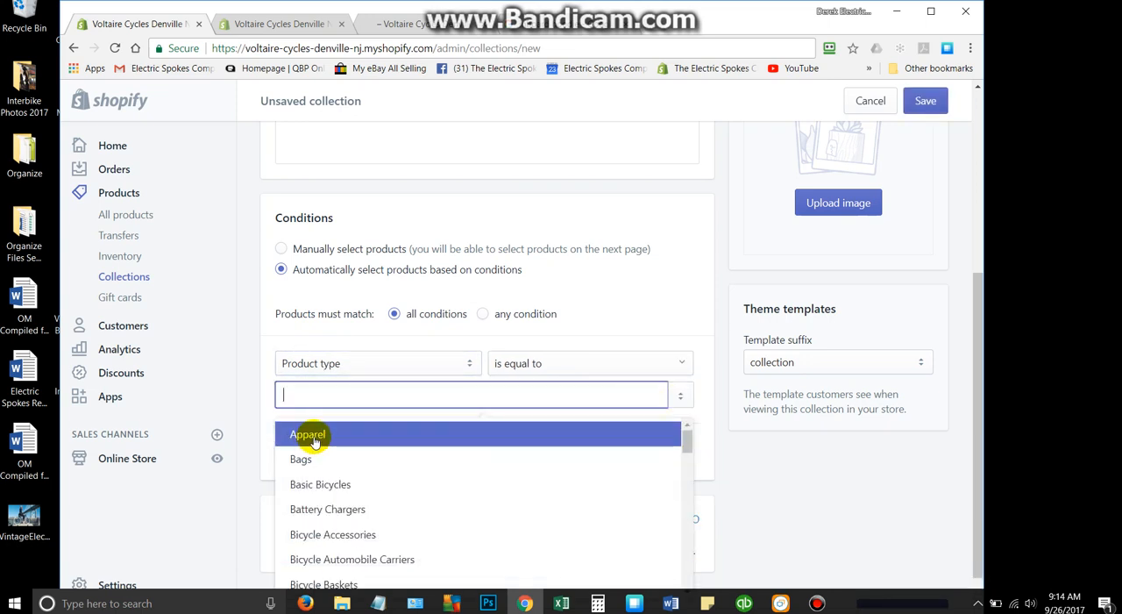
{"action": "left_click", "coordinate": [309, 465]}
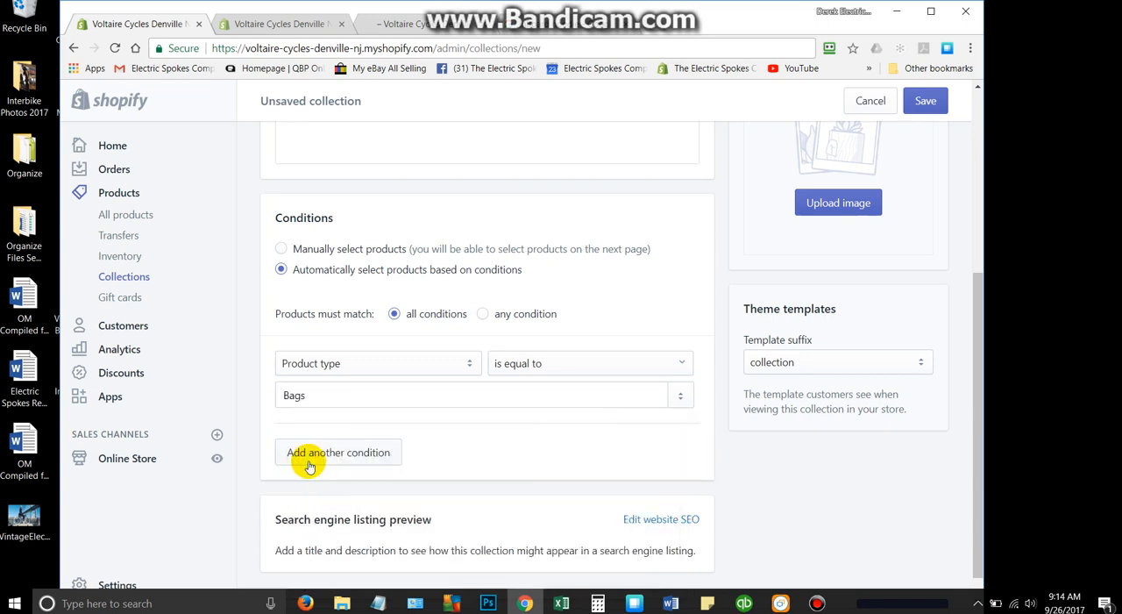
{"action": "left_click", "coordinate": [918, 105]}
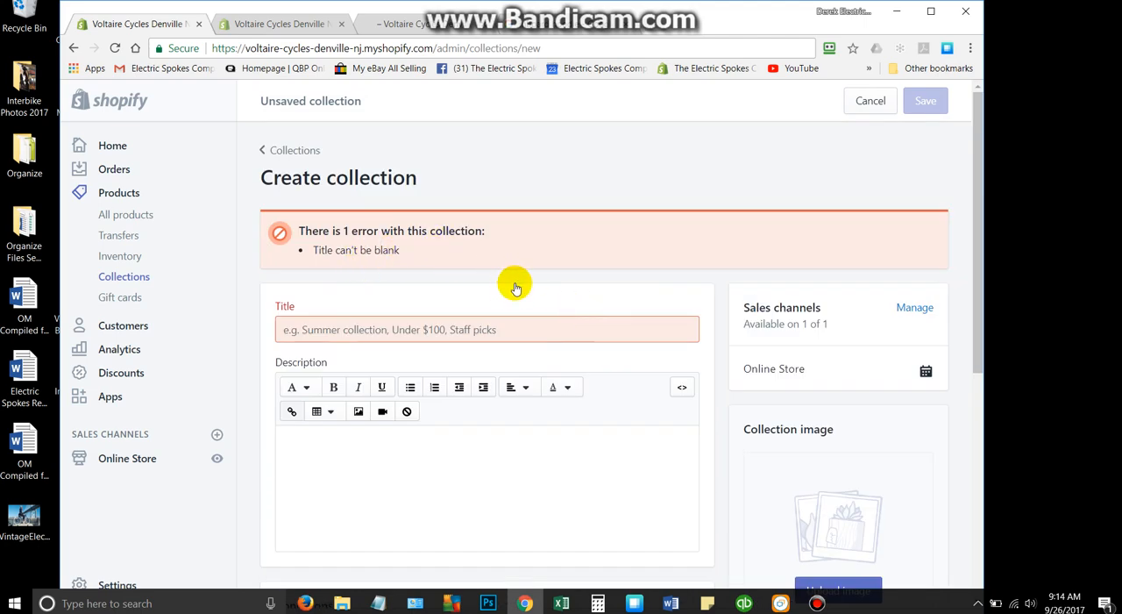
- Title the new collection Bags, save it, and check its product section
{"action": "scroll", "coordinate": [515, 285], "scroll_direction": "down", "scroll_amount": 4}
{"action": "scroll", "coordinate": [611, 231], "scroll_direction": "up", "scroll_amount": 3}
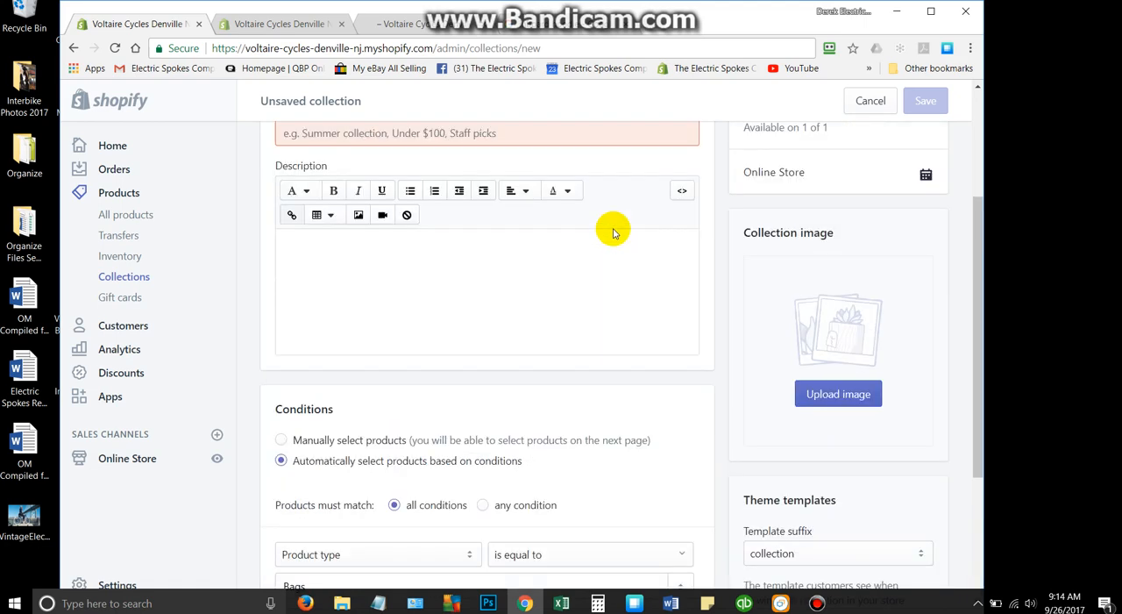
{"action": "left_click", "coordinate": [358, 207]}
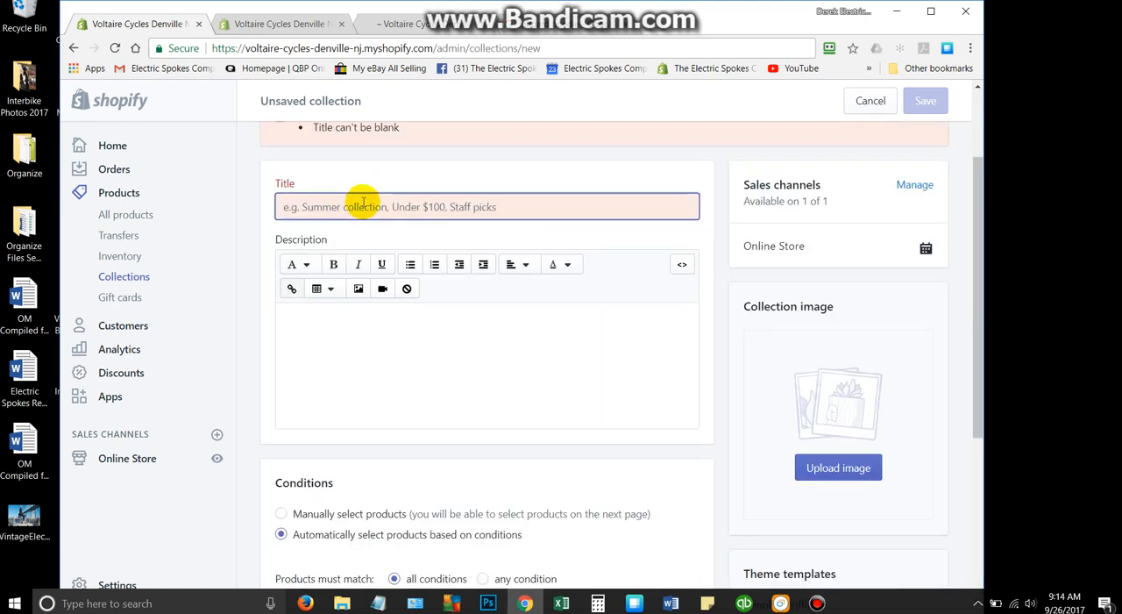
{"action": "type", "text": "Bags"}
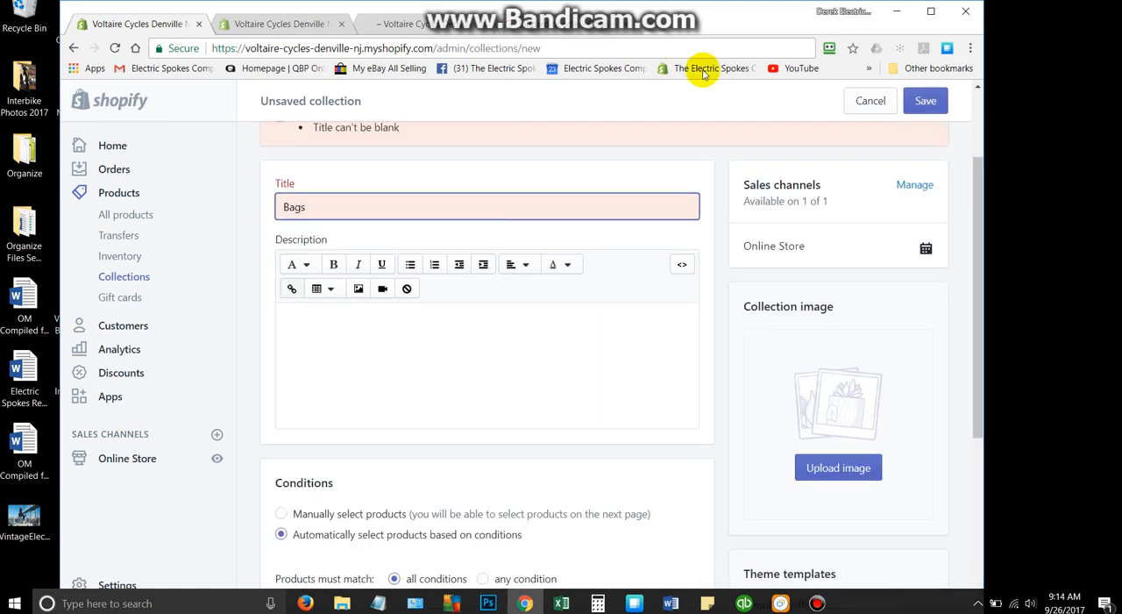
{"action": "left_click", "coordinate": [923, 102]}
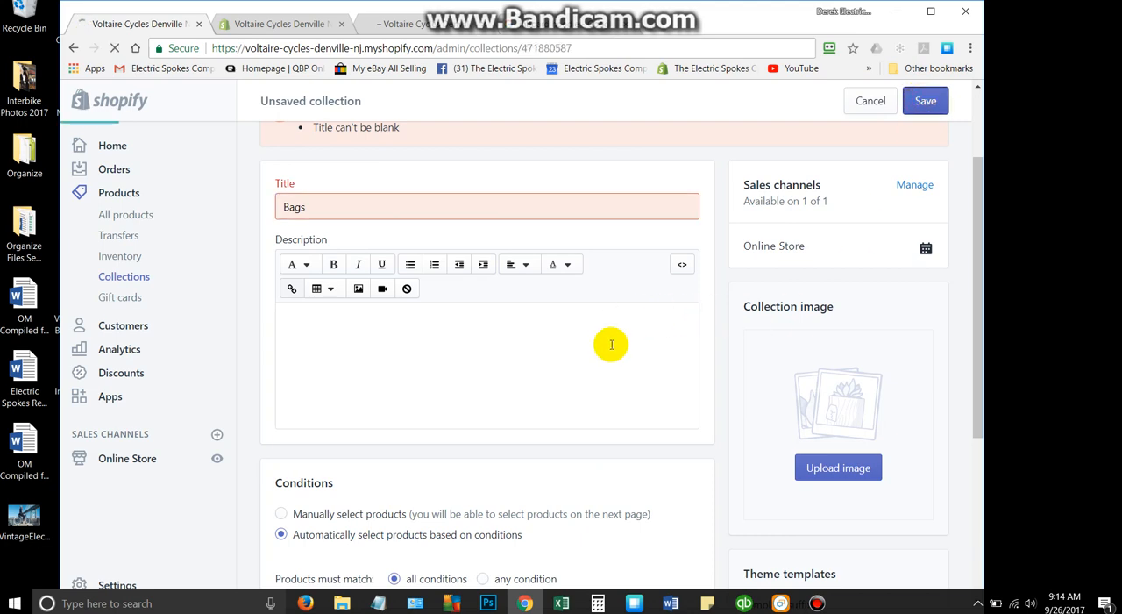
{"action": "scroll", "coordinate": [605, 344], "scroll_direction": "down", "scroll_amount": 5}
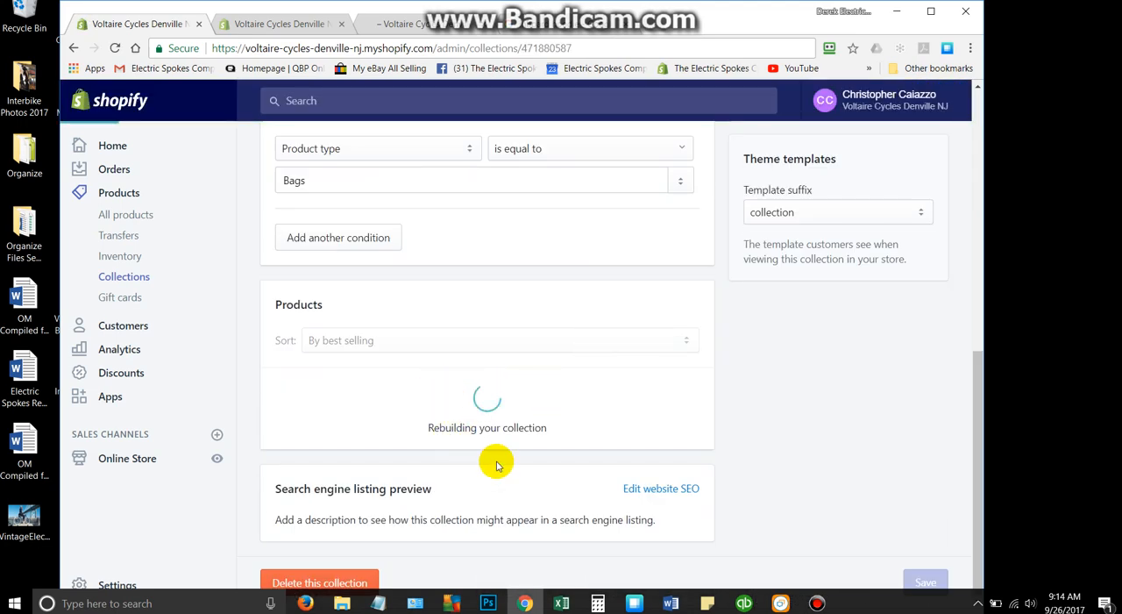
{"action": "scroll", "coordinate": [529, 412], "scroll_direction": "down", "scroll_amount": 3}
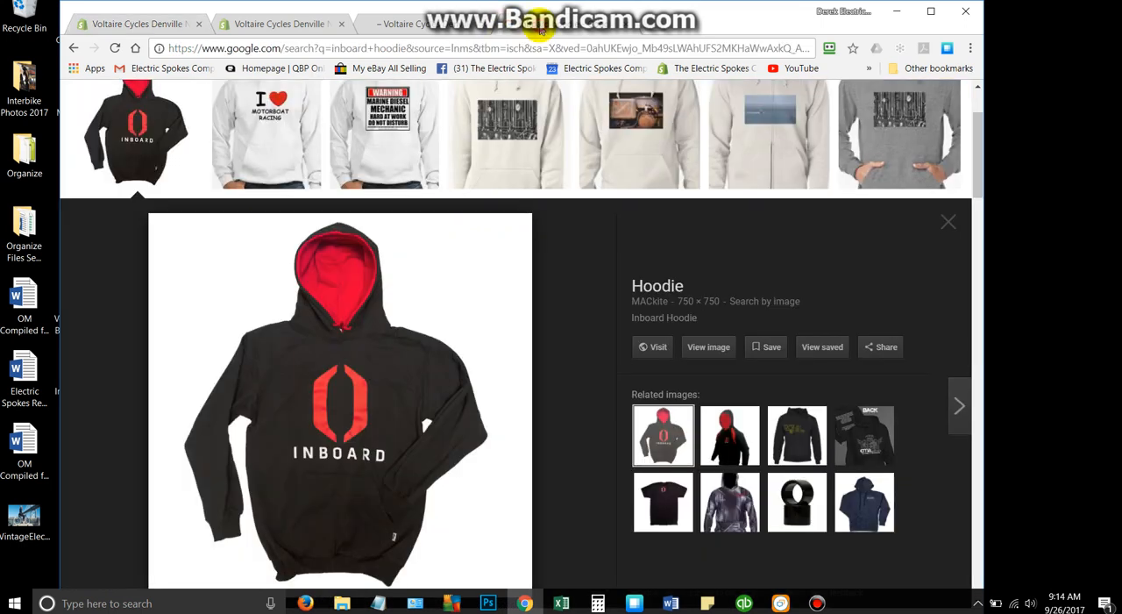
- Search Google Images for "walnut Studiolo bicycle barrel bag" in the tab showing the hoodie picture
{"action": "left_click", "coordinate": [531, 22]}
{"action": "left_click", "coordinate": [376, 49]}
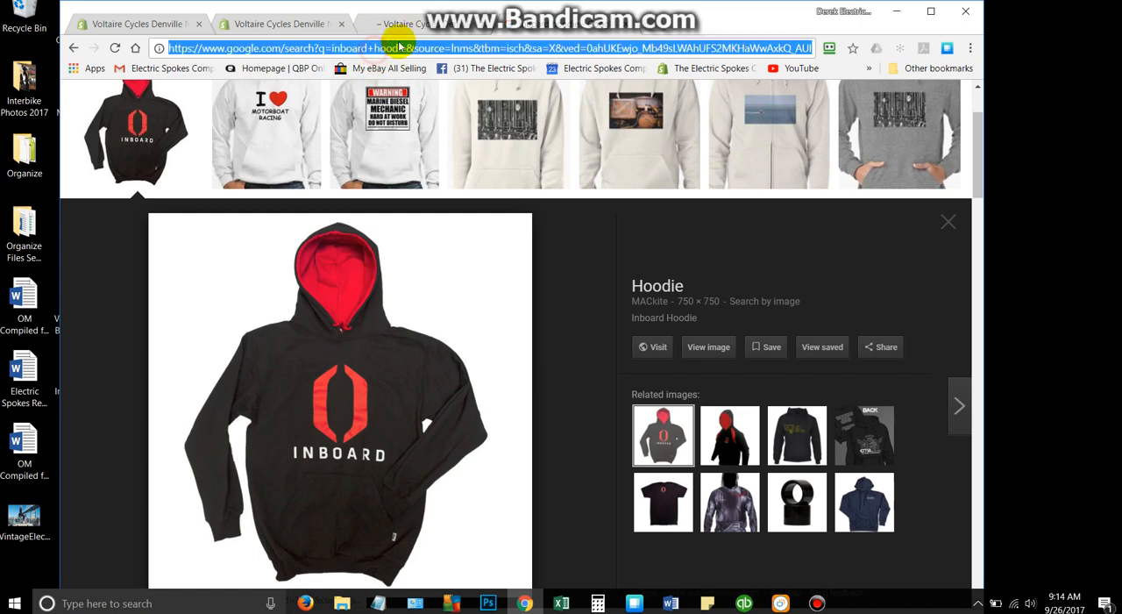
{"action": "type", "text": "waln"}
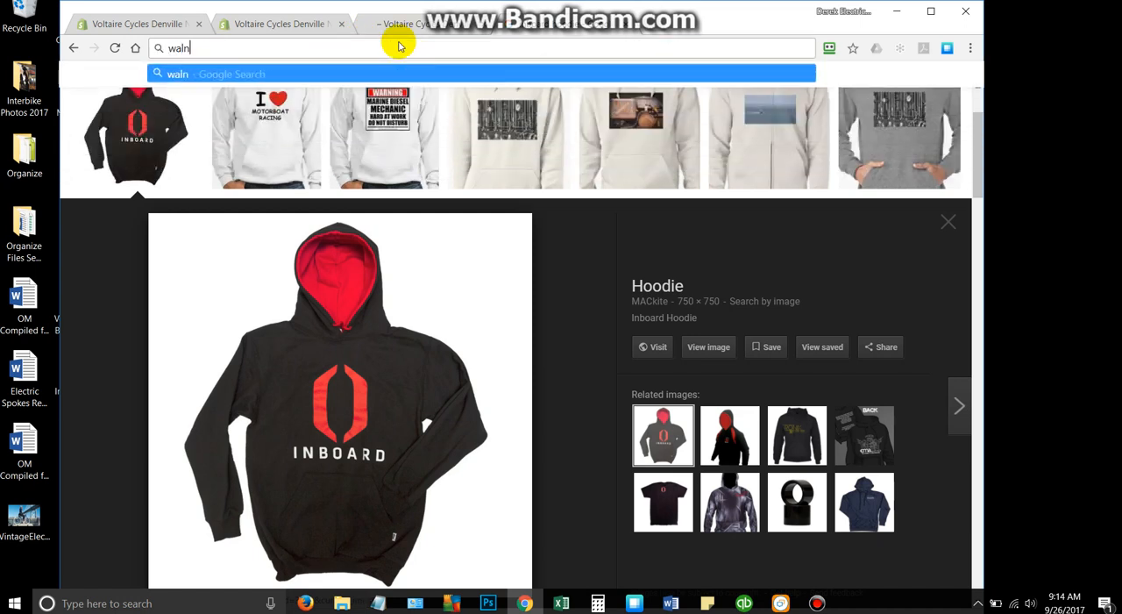
{"action": "type", "text": "ut Stu"}
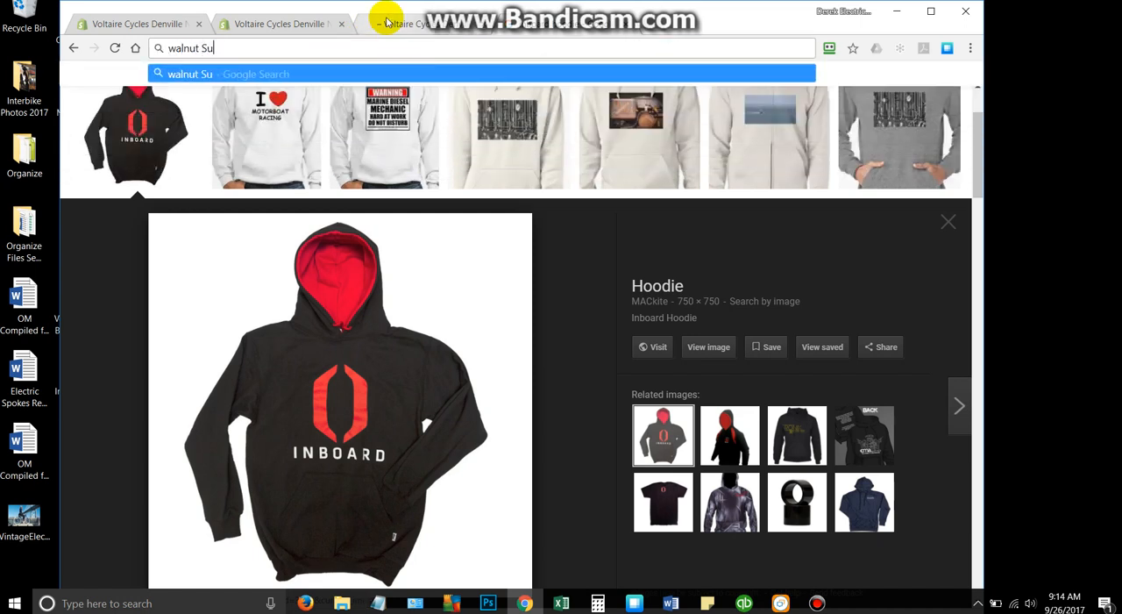
{"action": "key", "text": "BackSpace"}
{"action": "type", "text": "tudiolo bicycle b"}
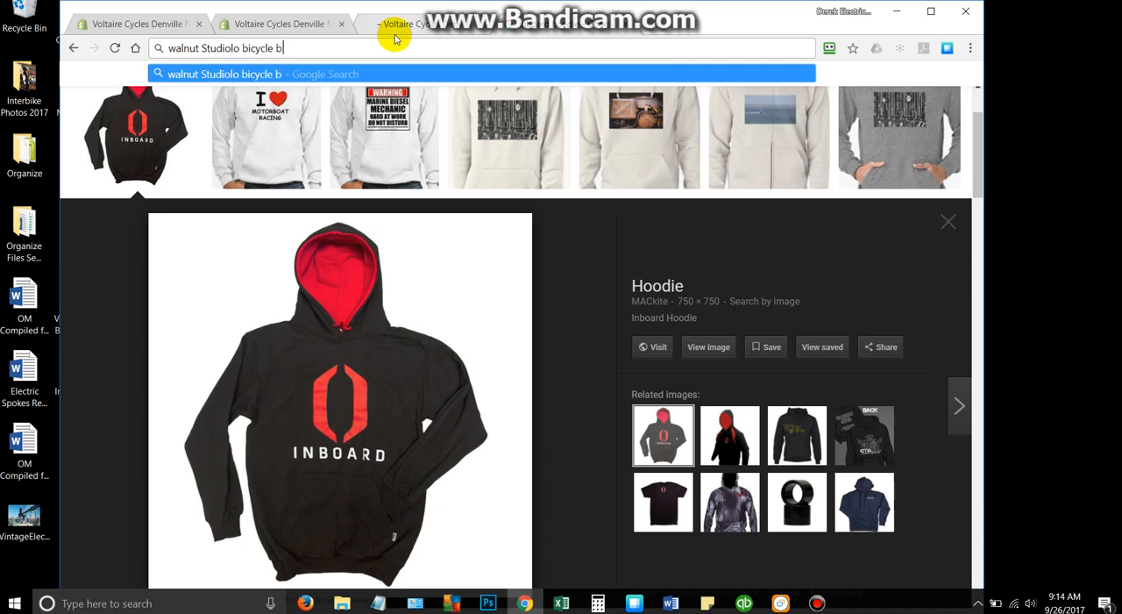
{"action": "type", "text": "ag"}
{"action": "key", "text": "Return"}
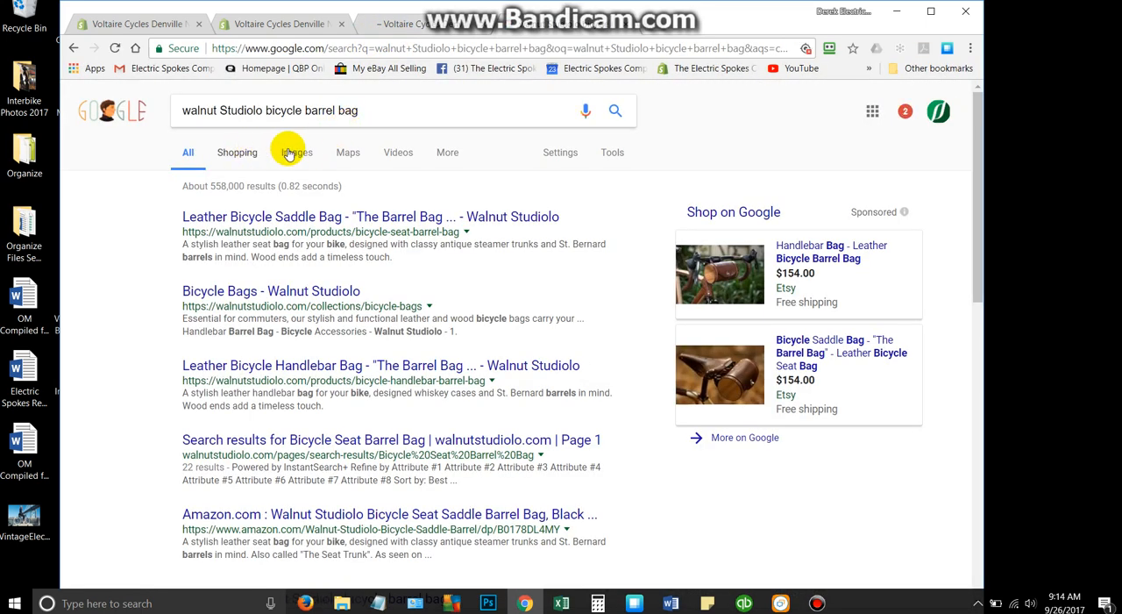
{"action": "left_click", "coordinate": [299, 152]}
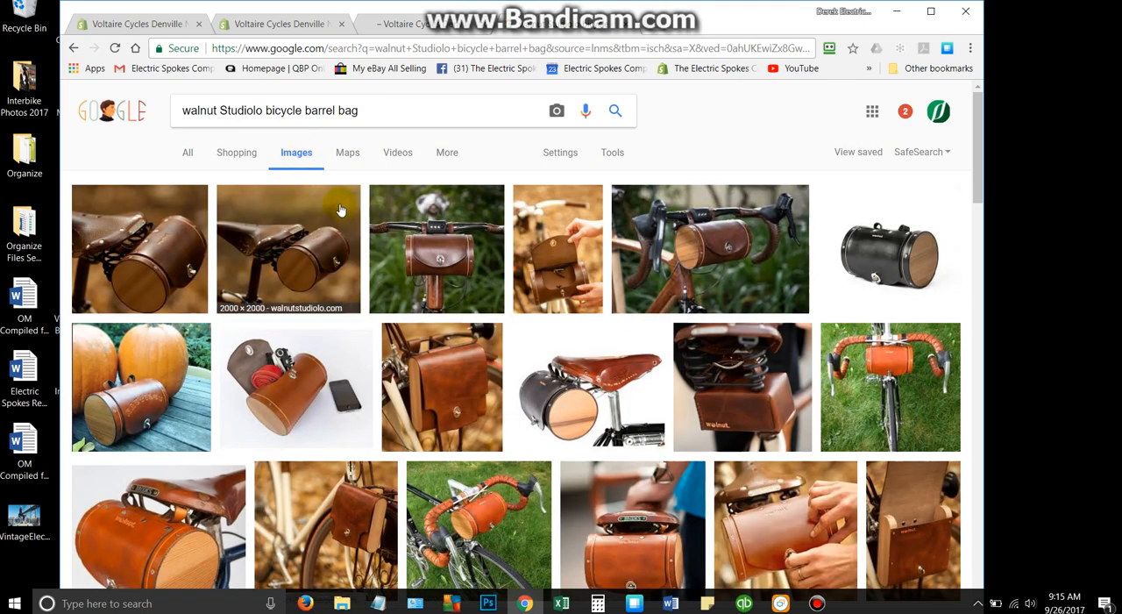
- Compare previews of several Walnut Studiolo barrel bag photos in the image results for a suitable Bags collection image
{"action": "scroll", "coordinate": [340, 207], "scroll_direction": "down", "scroll_amount": 2}
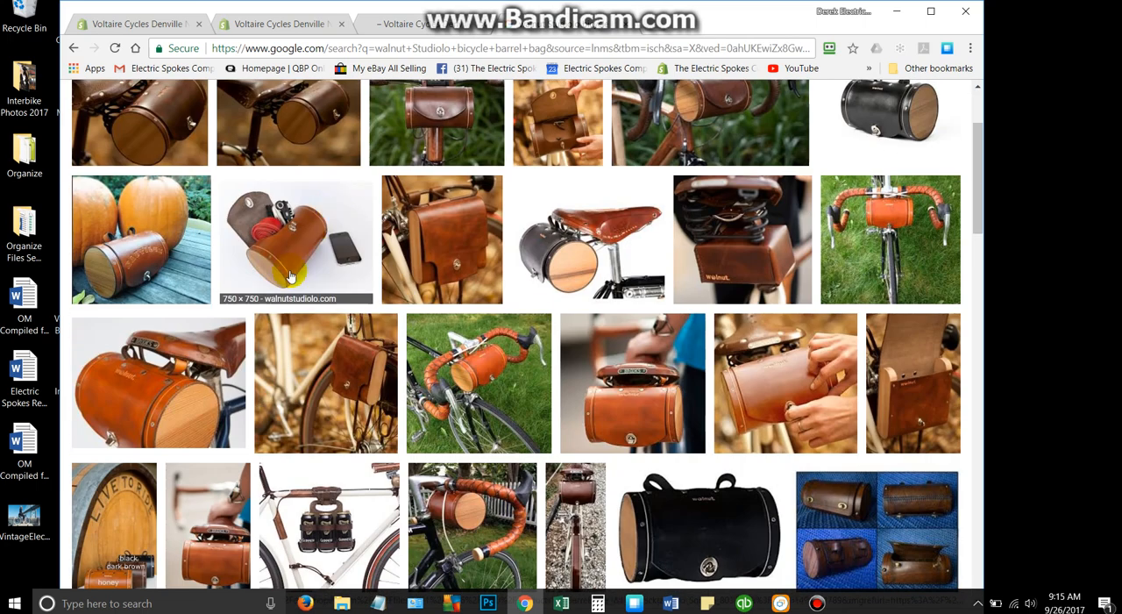
{"action": "left_click", "coordinate": [194, 354]}
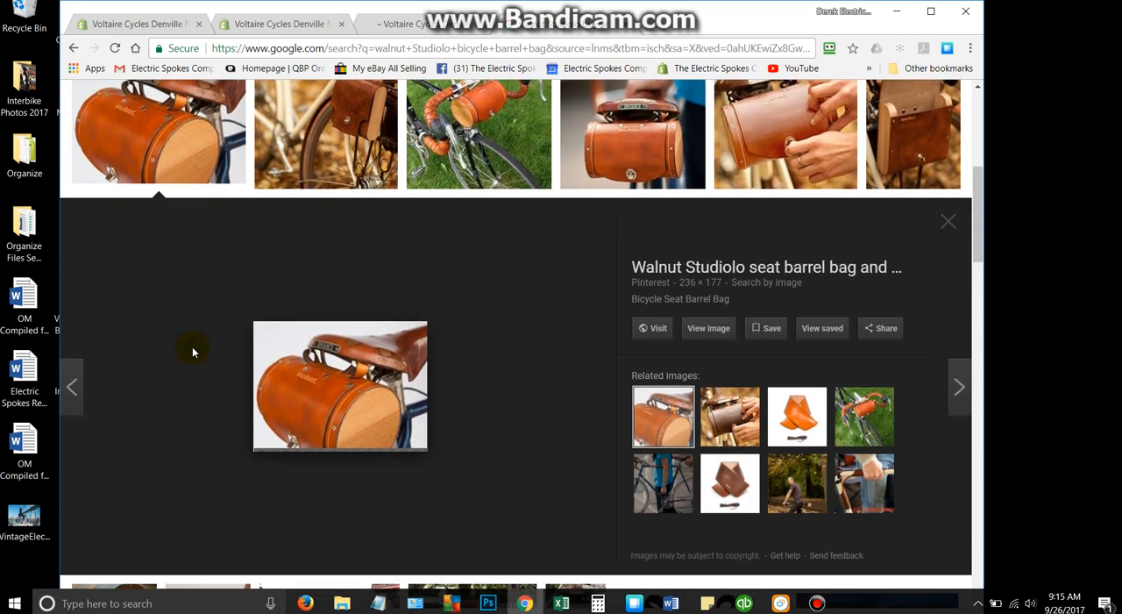
{"action": "scroll", "coordinate": [351, 254], "scroll_direction": "up", "scroll_amount": 3}
{"action": "left_click", "coordinate": [797, 322]}
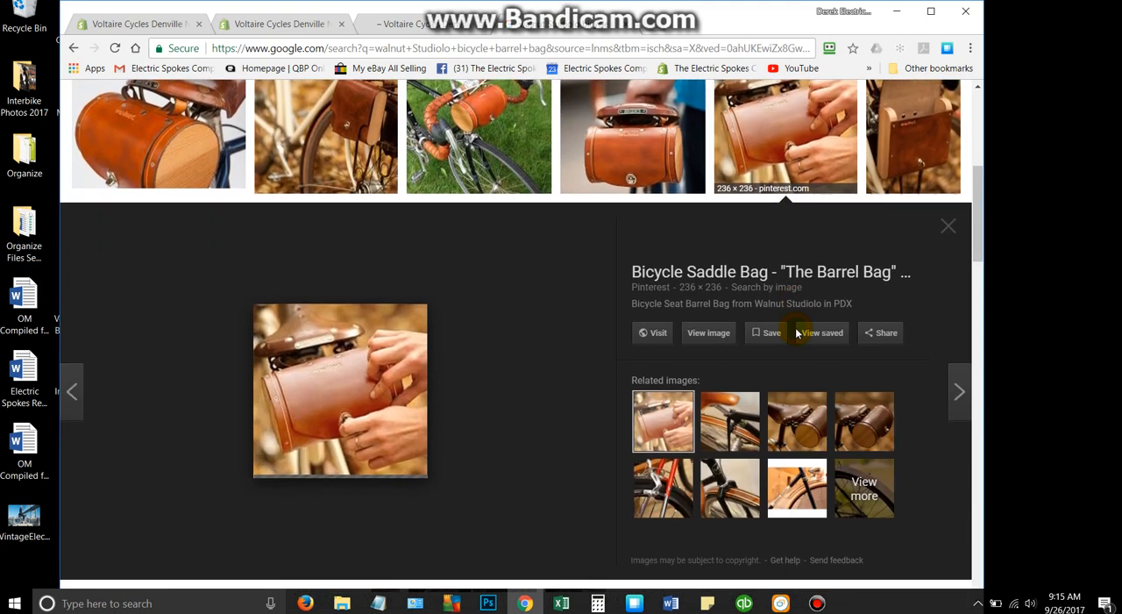
{"action": "scroll", "coordinate": [565, 299], "scroll_direction": "up", "scroll_amount": 3}
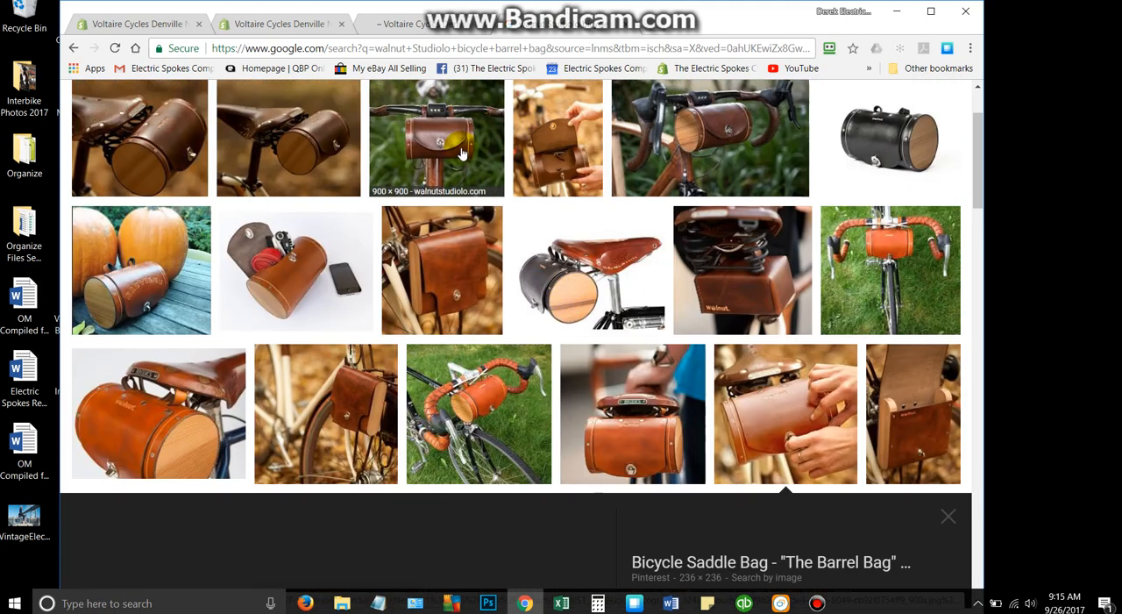
{"action": "left_click", "coordinate": [550, 140]}
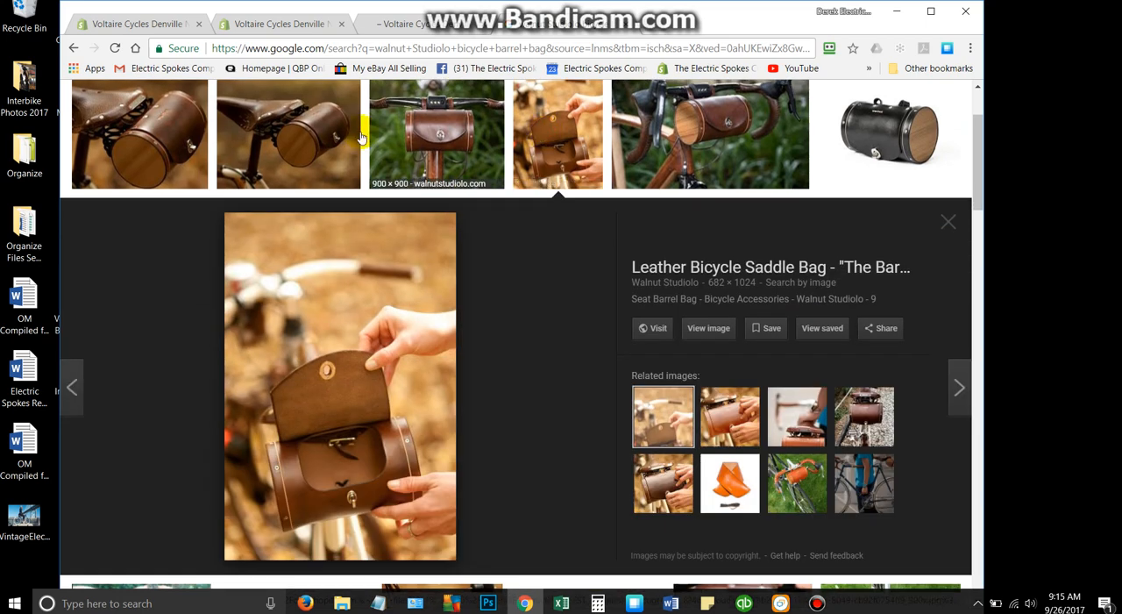
{"action": "left_click", "coordinate": [421, 120]}
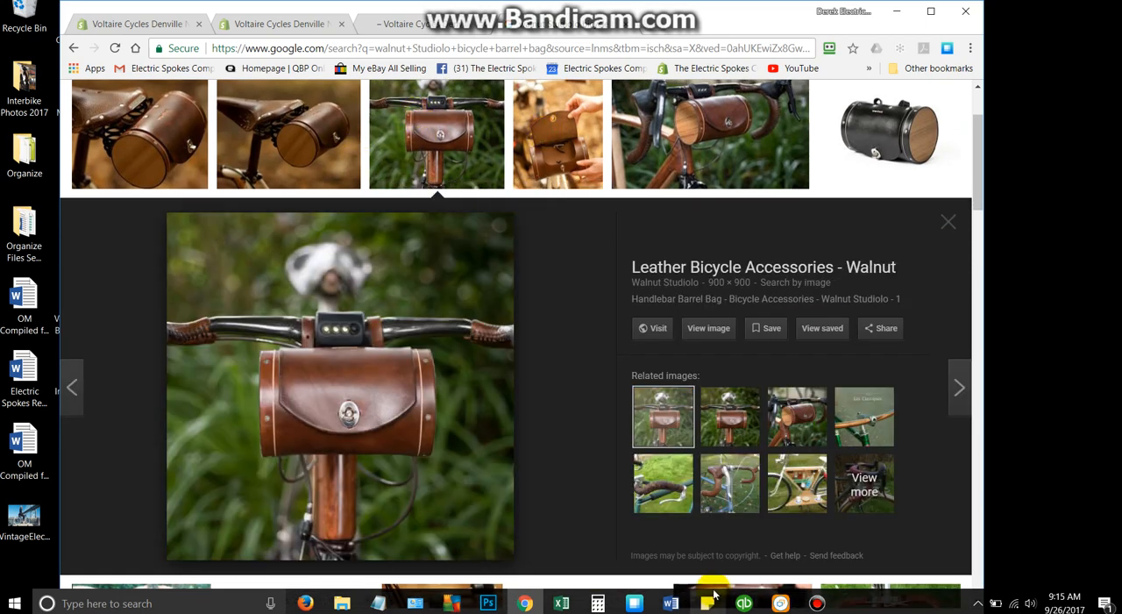
{"action": "left_click", "coordinate": [298, 149]}
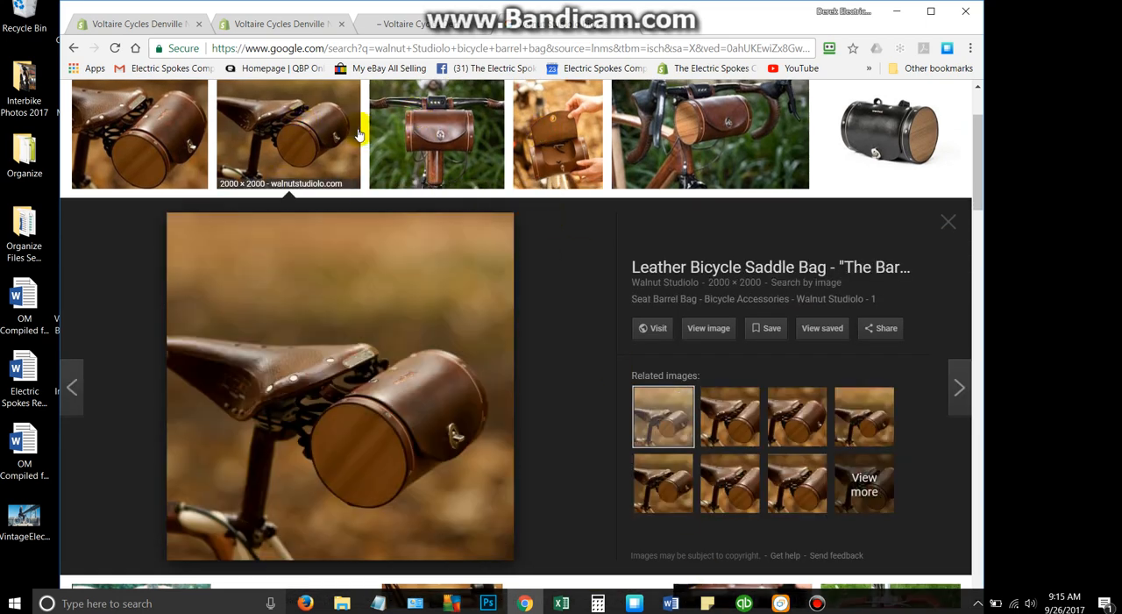
- Open the 900 × 600 photo of the barrel bag on drop handlebars at full size and save it to the Desktop as Leather_Handlebar_Barrel_for_Bicycle_900x
{"action": "left_click", "coordinate": [719, 131]}
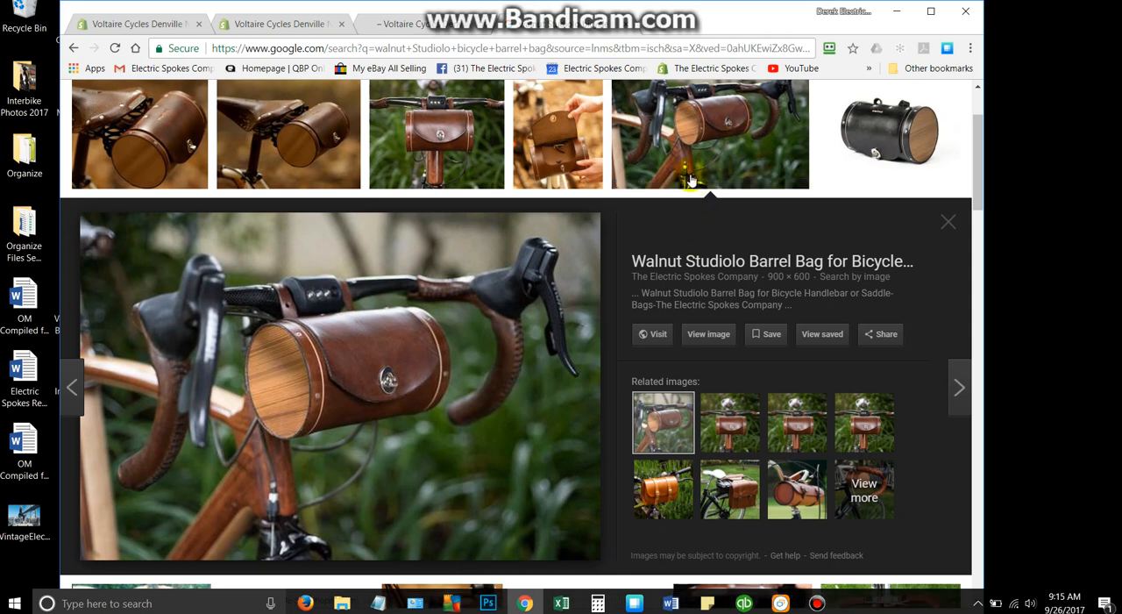
{"action": "left_click", "coordinate": [719, 334]}
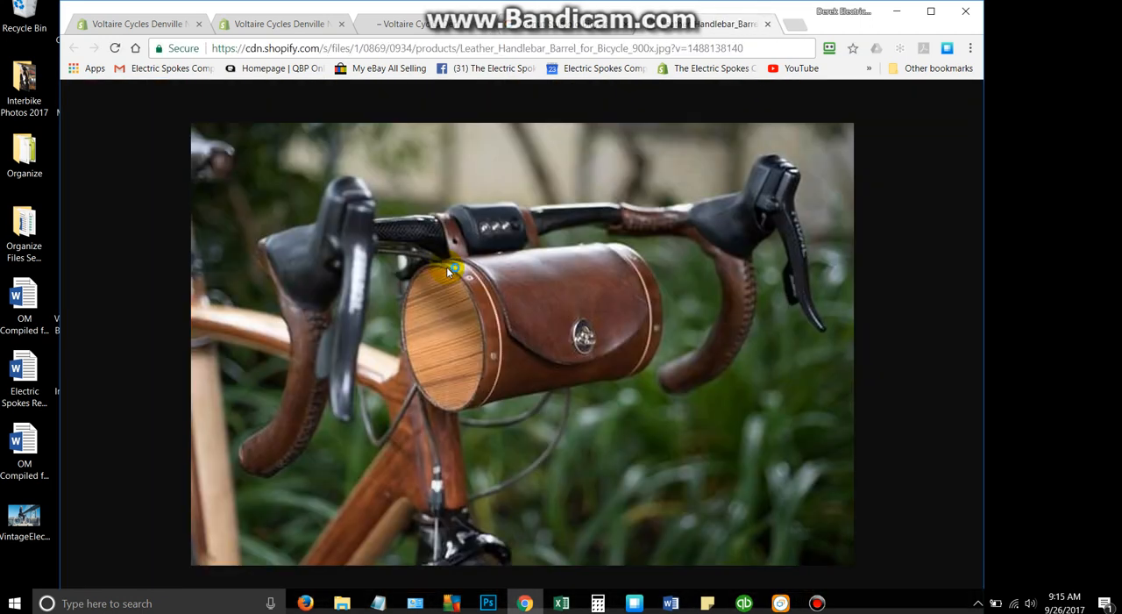
{"action": "right_click", "coordinate": [430, 290]}
{"action": "left_click", "coordinate": [477, 316]}
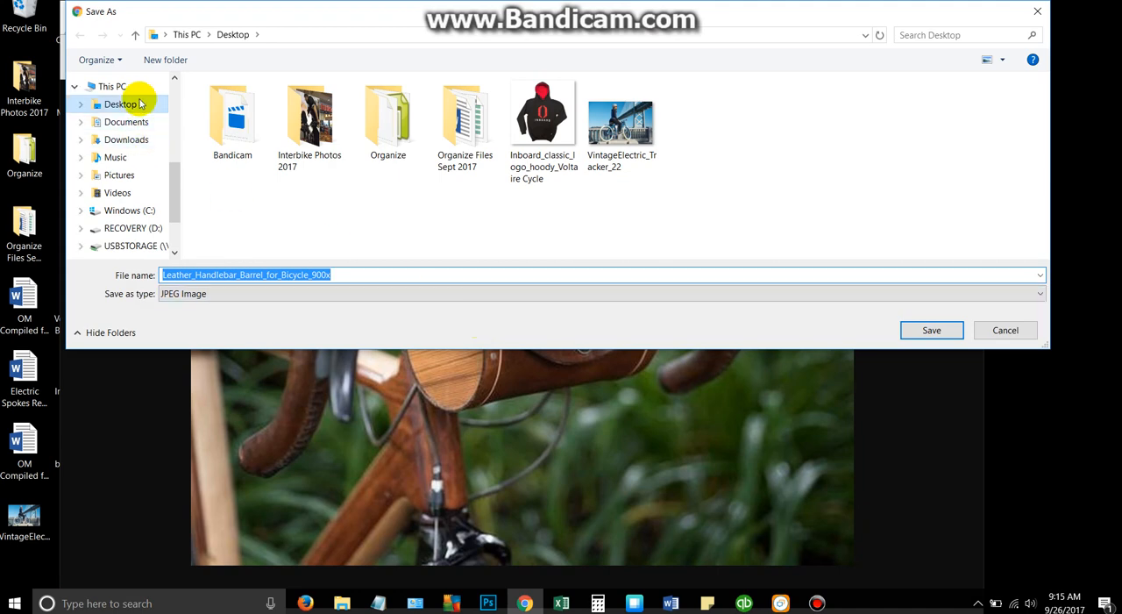
{"action": "left_click", "coordinate": [931, 330]}
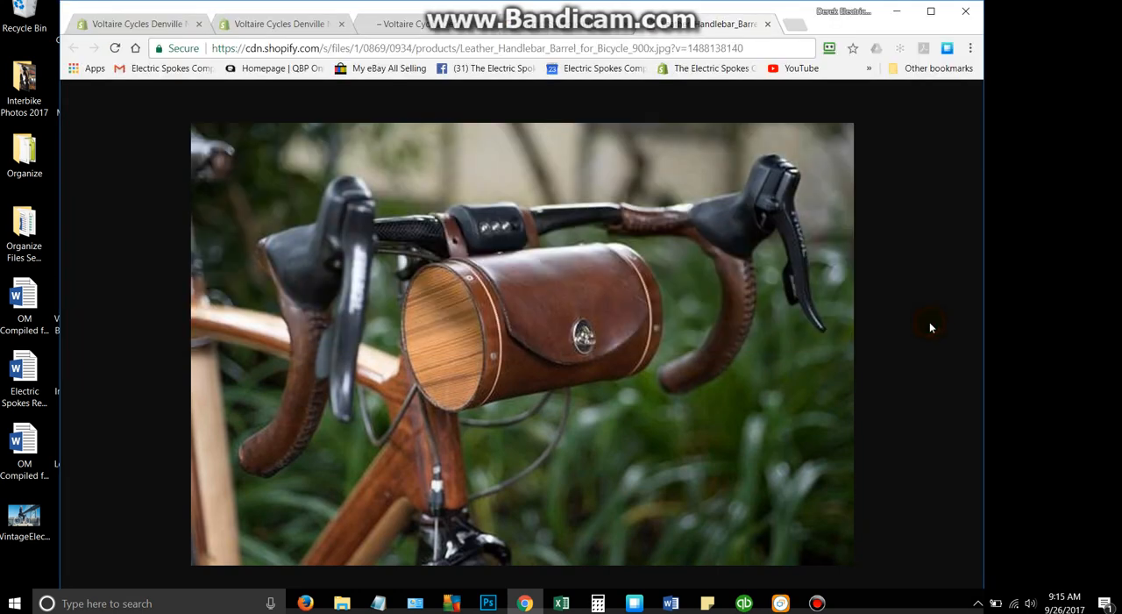
- Upload Leather_Handlebar_Barrel_for_Bicycle_900x as the Bags collection's image in the Shopify admin and save the collection
{"action": "left_click", "coordinate": [118, 24]}
{"action": "scroll", "coordinate": [701, 258], "scroll_direction": "up", "scroll_amount": 10}
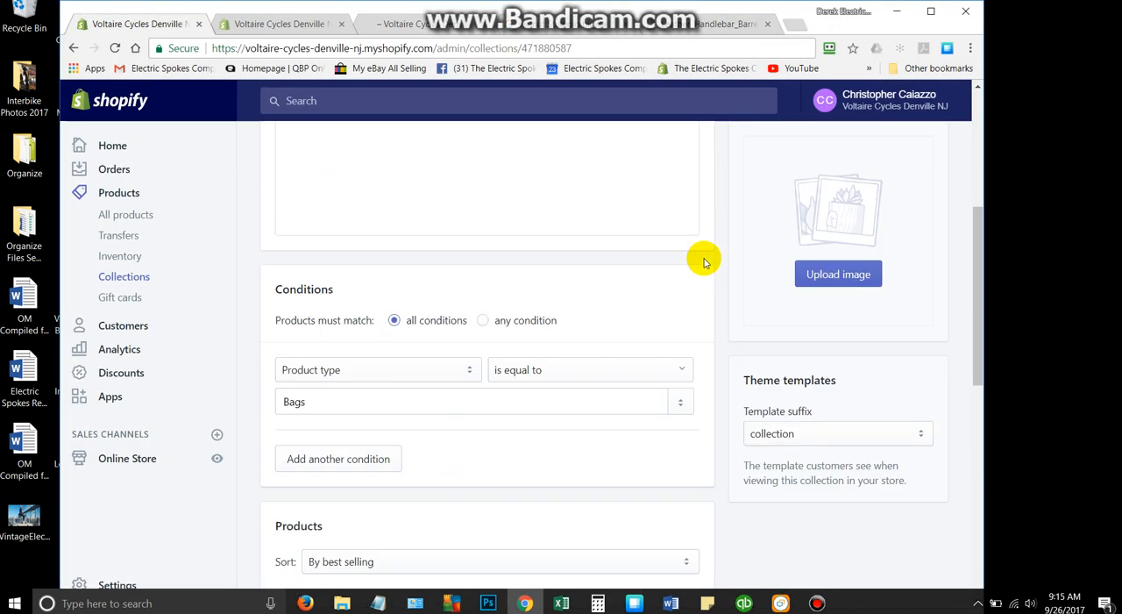
{"action": "scroll", "coordinate": [829, 419], "scroll_direction": "down", "scroll_amount": 3}
{"action": "left_click", "coordinate": [834, 425]}
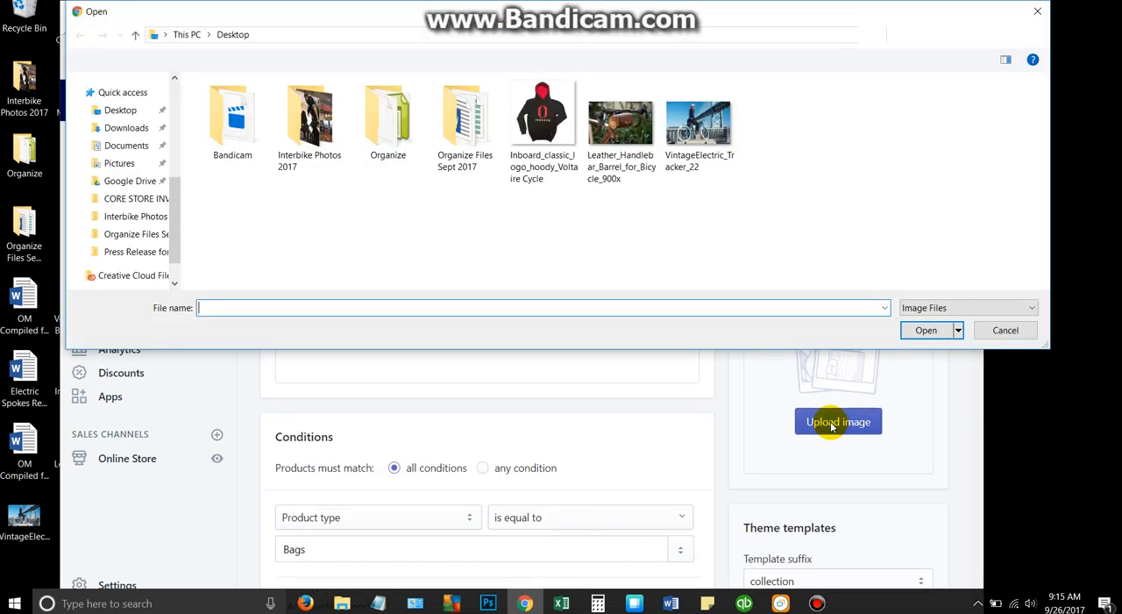
{"action": "left_click", "coordinate": [621, 132]}
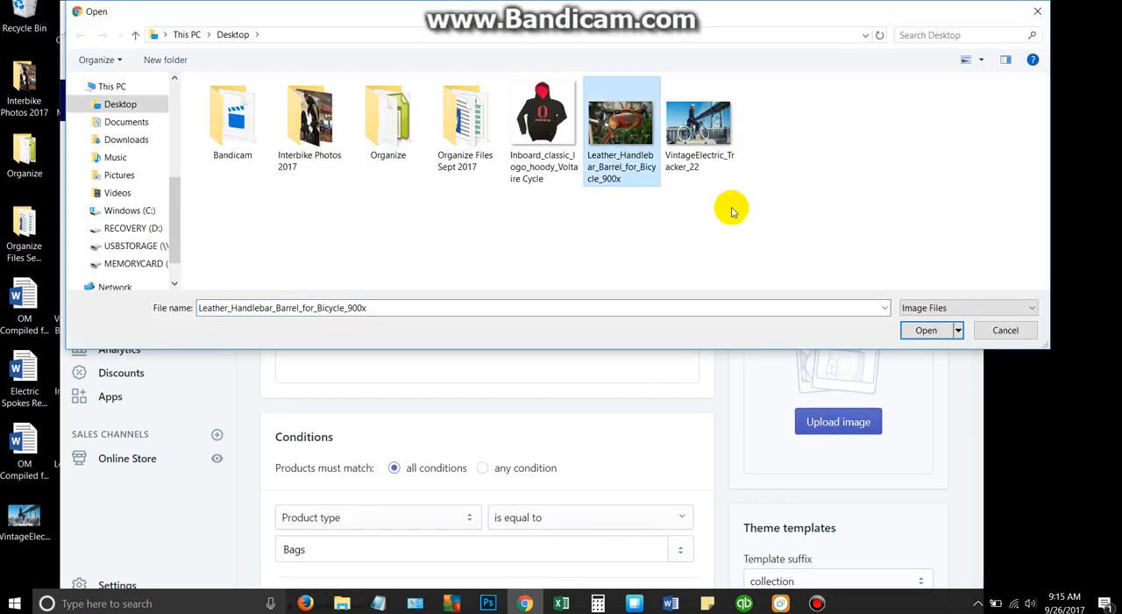
{"action": "left_click", "coordinate": [917, 329]}
{"action": "scroll", "coordinate": [819, 213], "scroll_direction": "up", "scroll_amount": 3}
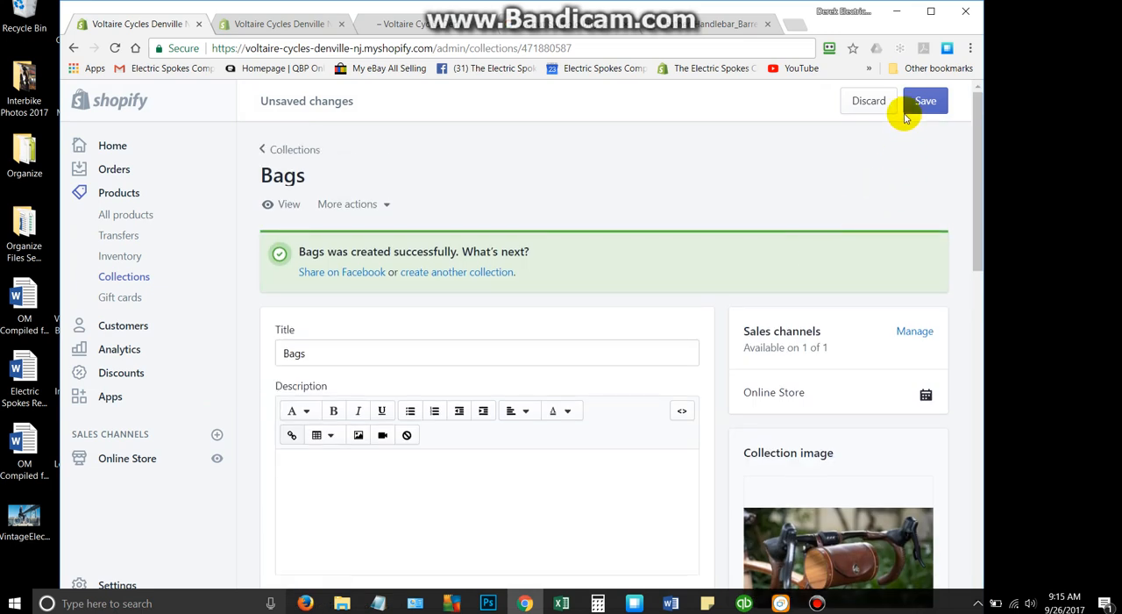
{"action": "left_click", "coordinate": [924, 101]}
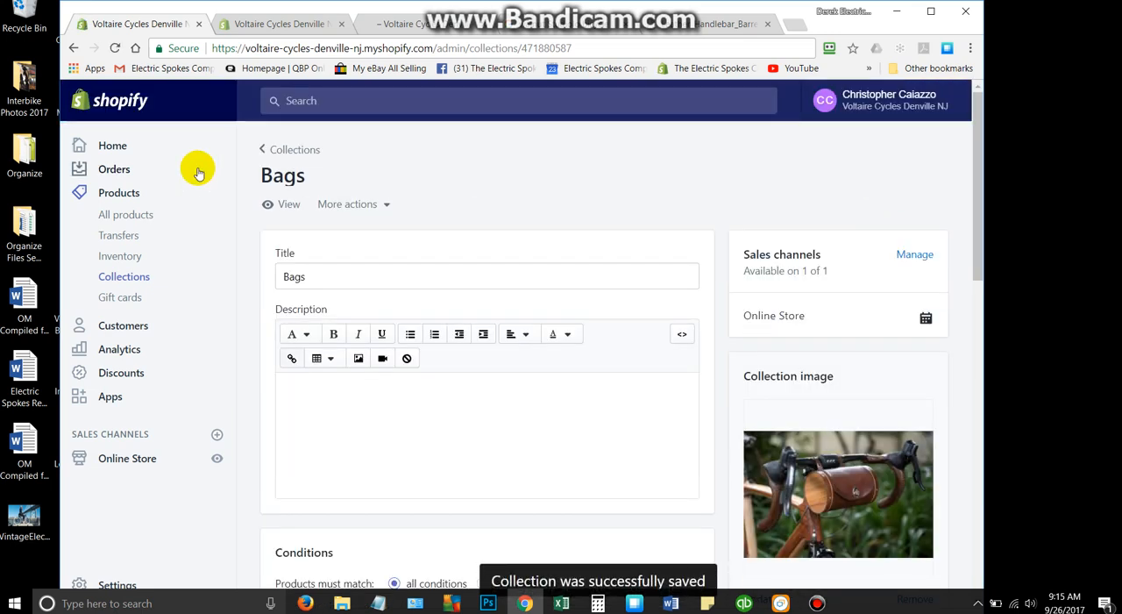
- Return to the store's full list of collections and examine the titles, images and product conditions
{"action": "left_click", "coordinate": [285, 149]}
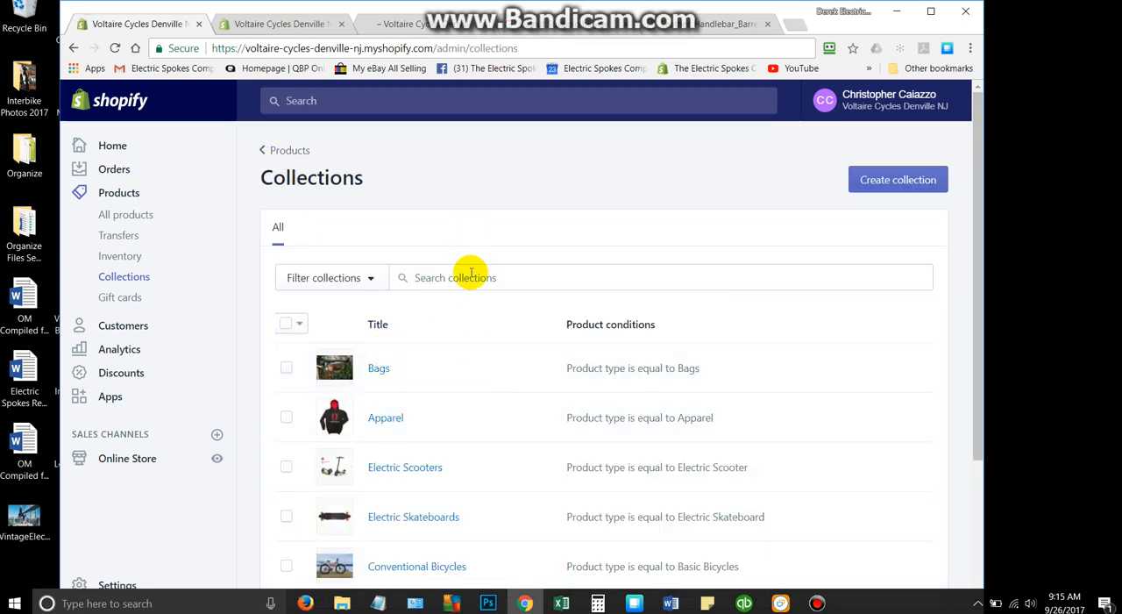
{"action": "scroll", "coordinate": [465, 272], "scroll_direction": "down", "scroll_amount": 1}
{"action": "scroll", "coordinate": [656, 209], "scroll_direction": "up", "scroll_amount": 1}
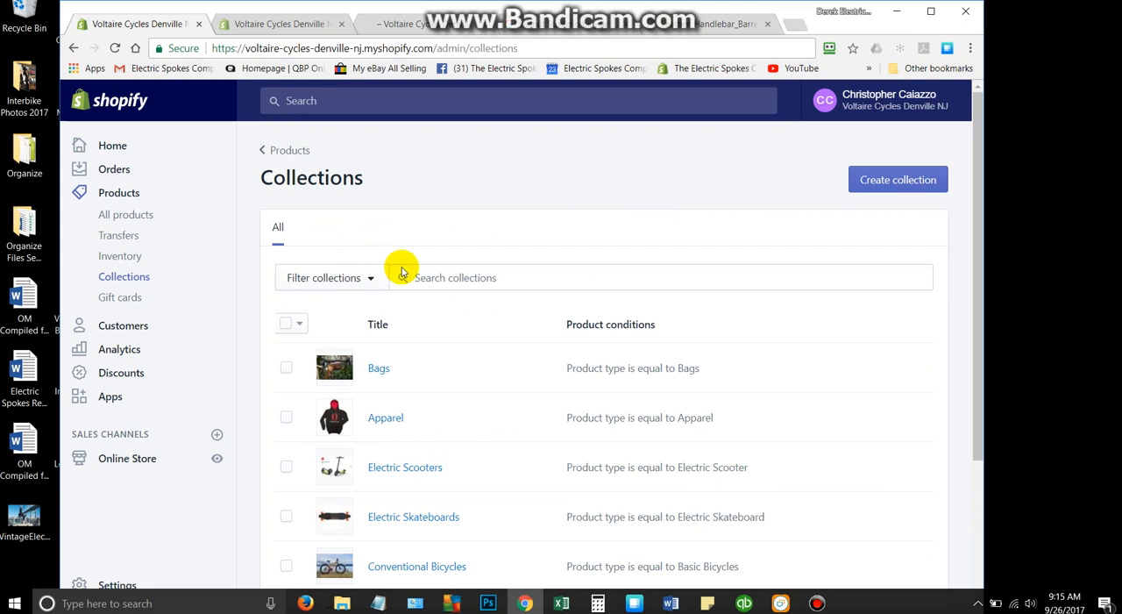
{"action": "scroll", "coordinate": [401, 272], "scroll_direction": "down", "scroll_amount": 2}
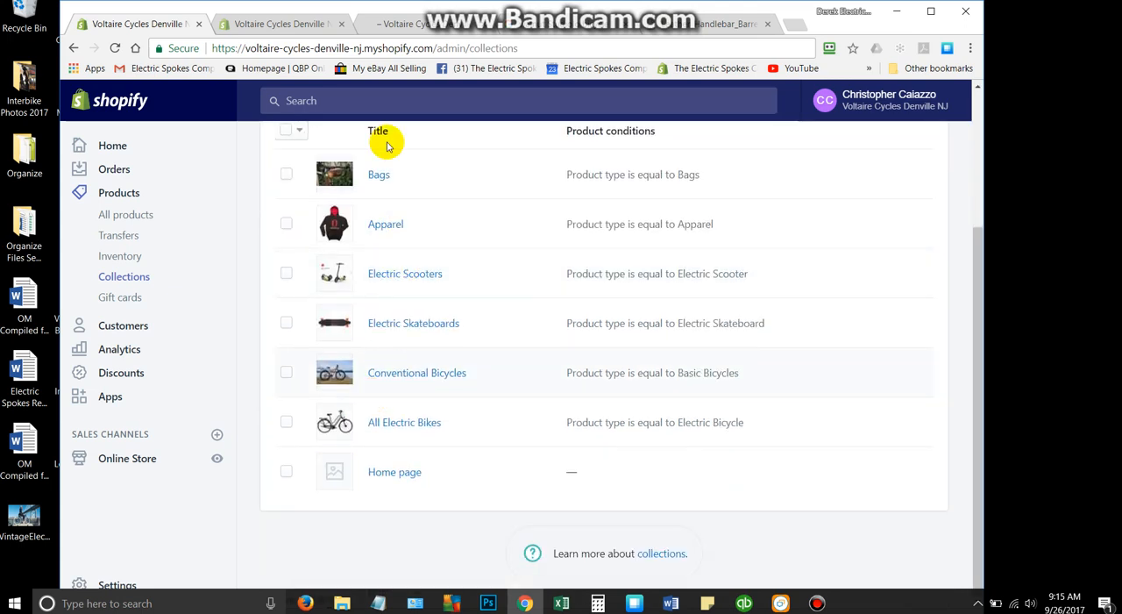
{"action": "scroll", "coordinate": [661, 349], "scroll_direction": "up", "scroll_amount": 2}
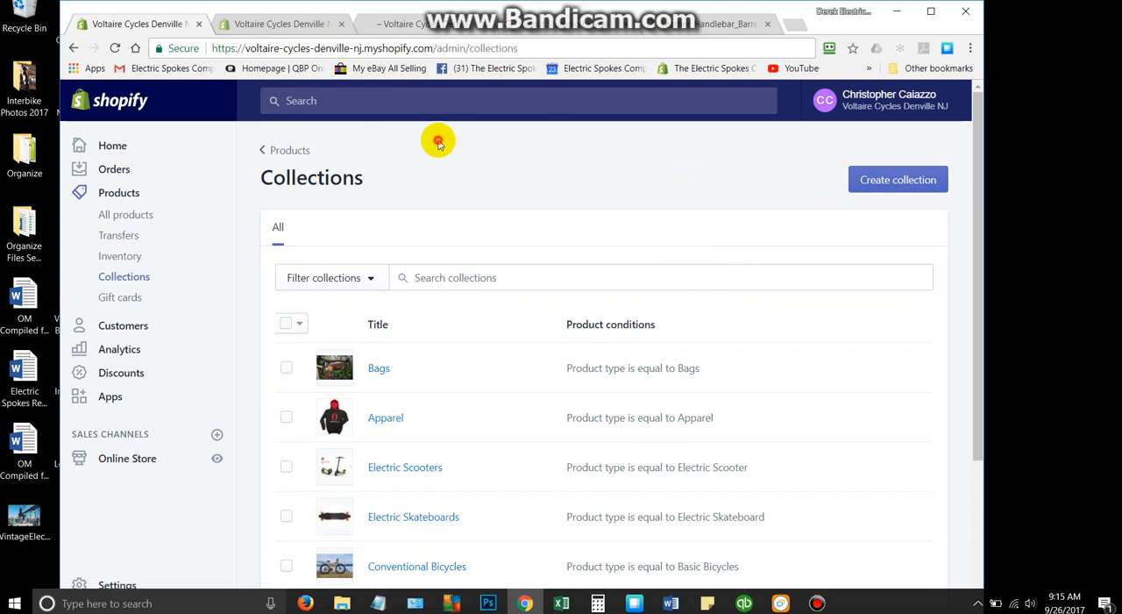
{"action": "double_click", "coordinate": [446, 167]}
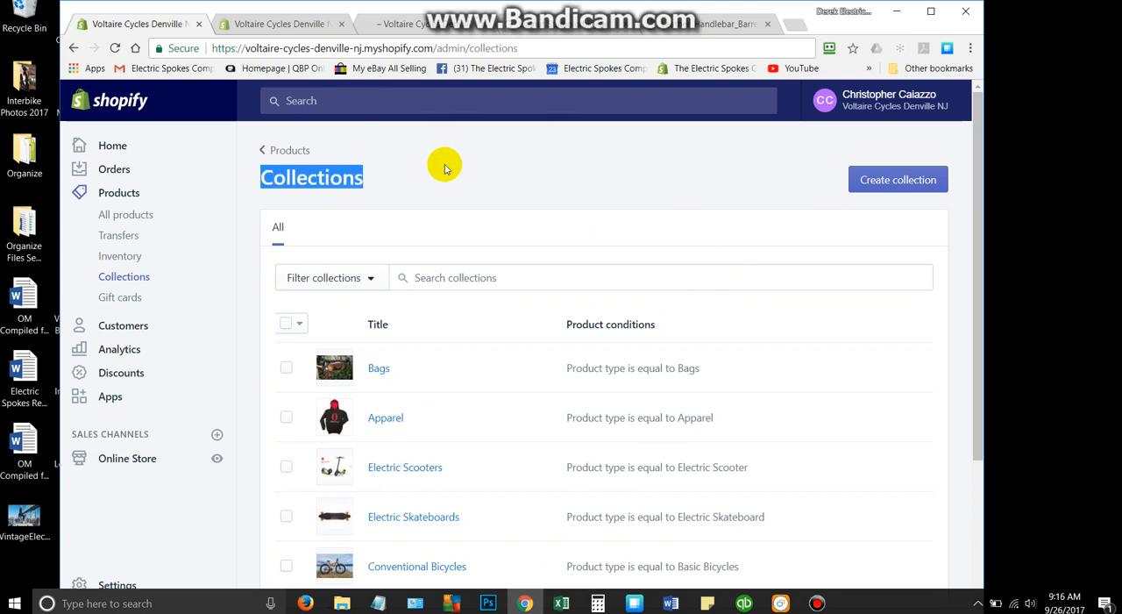
{"action": "scroll", "coordinate": [445, 166], "scroll_direction": "down", "scroll_amount": 2}
{"action": "scroll", "coordinate": [445, 167], "scroll_direction": "up", "scroll_amount": 2}
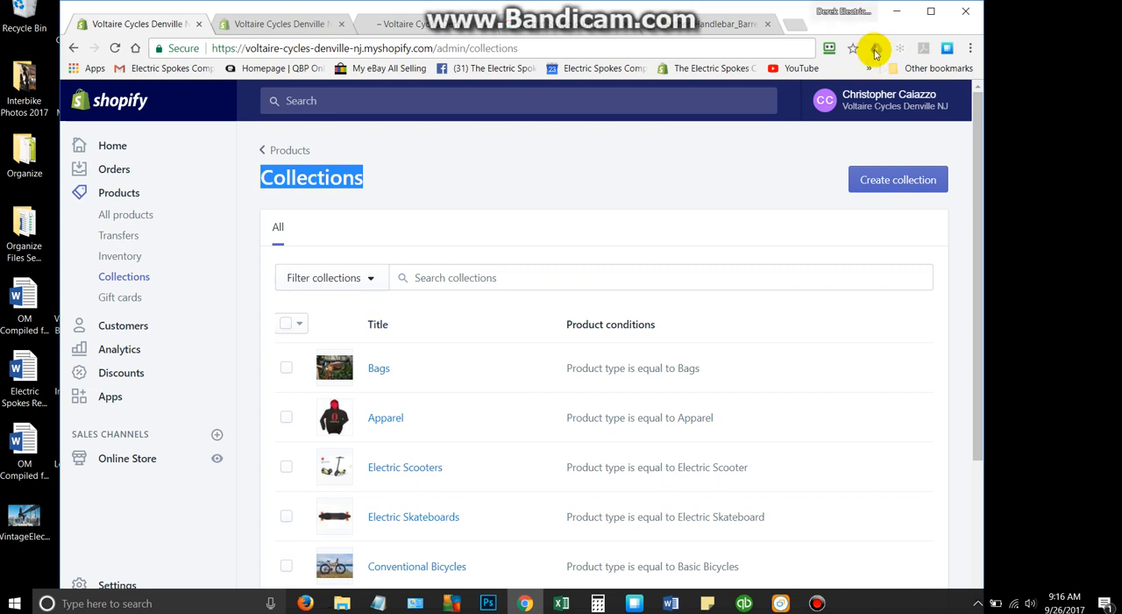